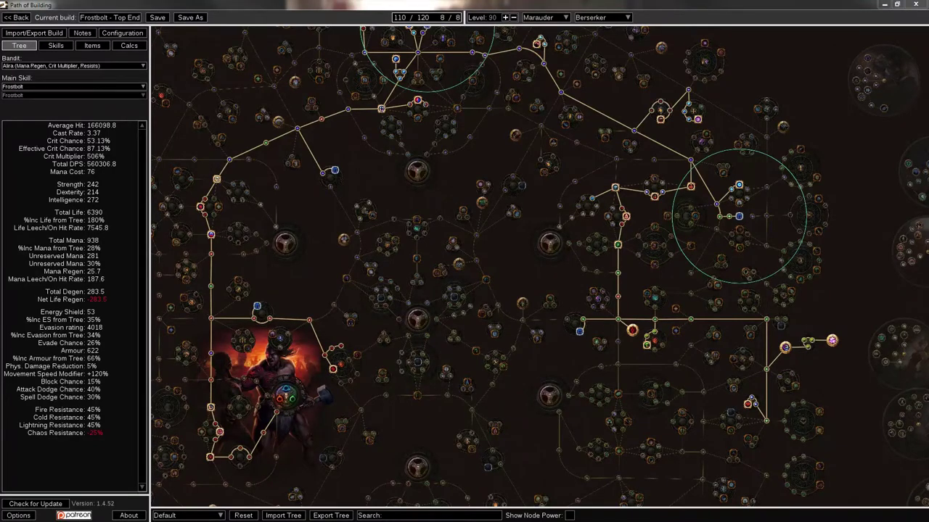
Examine the Berserker ascendancy nodes, including Crave the Slaughter and Rite of Ruin
mouse_move(249, 297)
scroll(325, 272, down, 2)
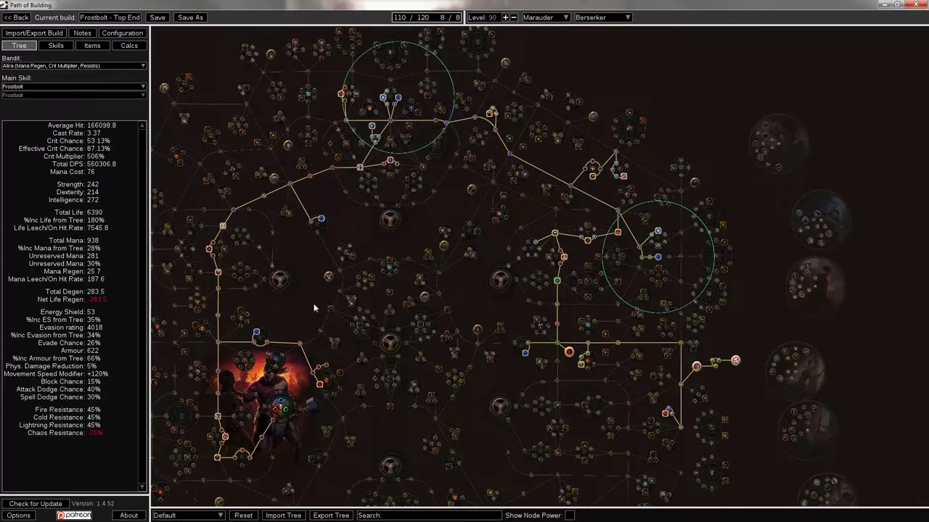
drag(313, 303, 332, 297)
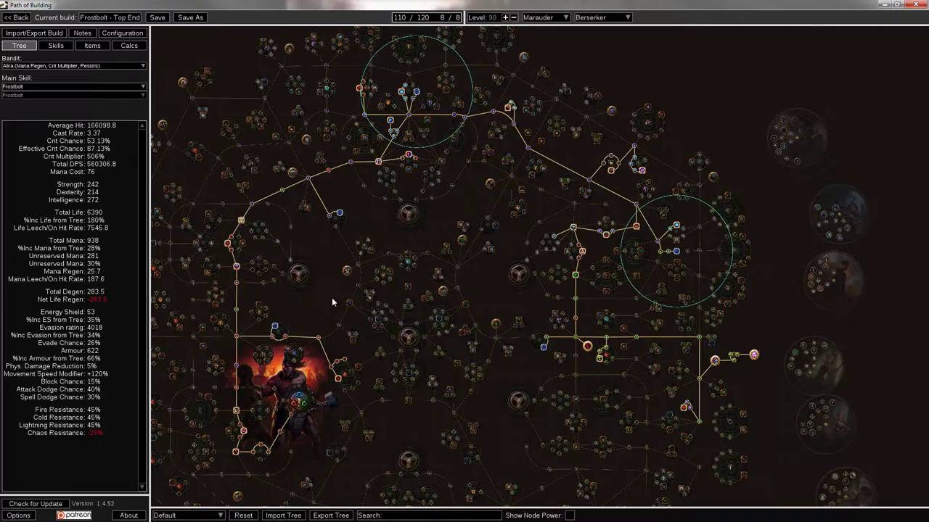
drag(306, 309, 533, 175)
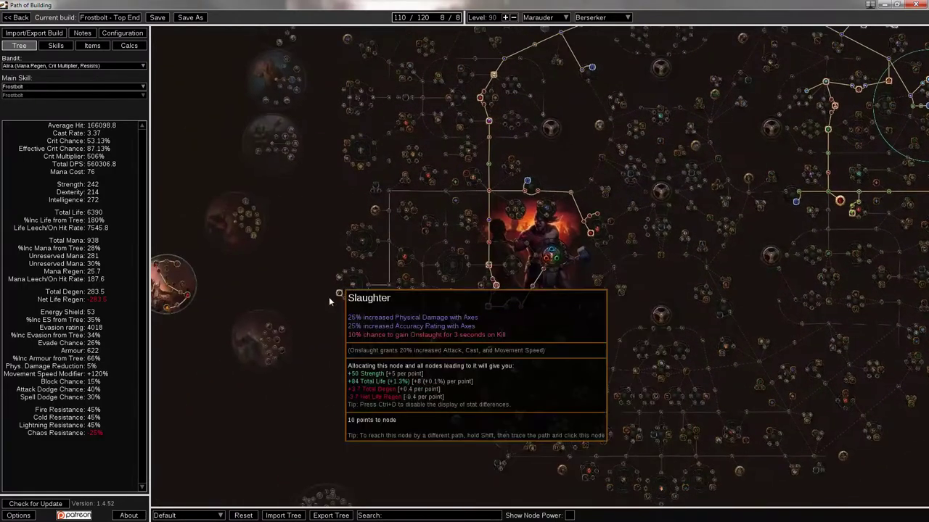
drag(329, 297, 532, 327)
scroll(482, 320, up, 4)
scroll(532, 327, up, 2)
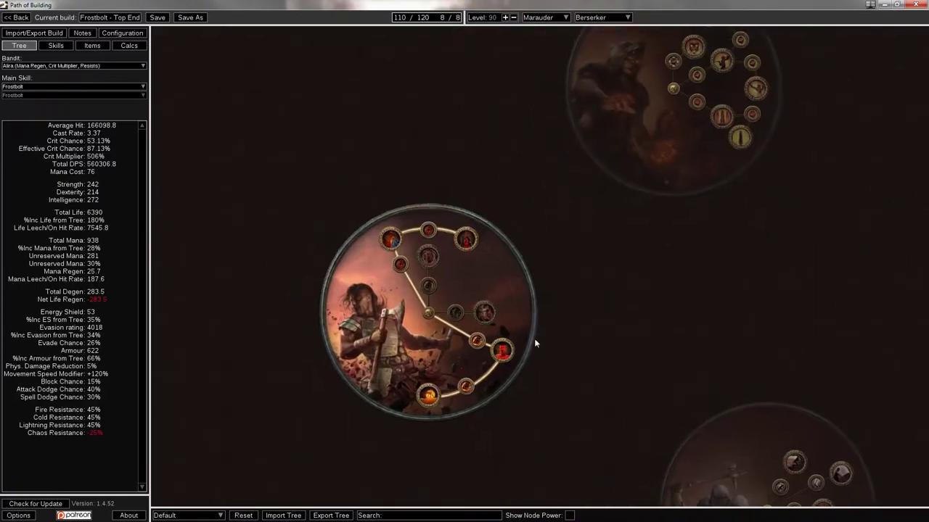
scroll(518, 355, up, 1)
mouse_move(500, 353)
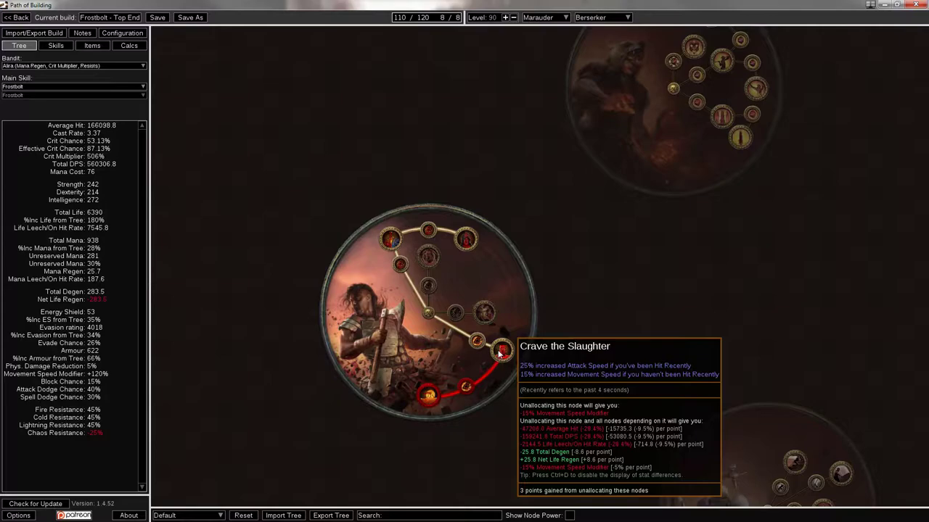
mouse_move(424, 397)
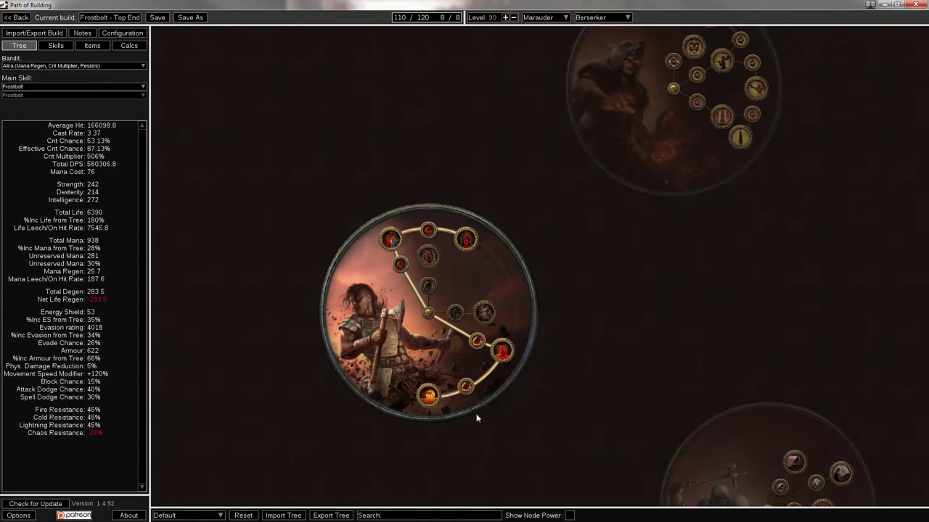
mouse_move(490, 321)
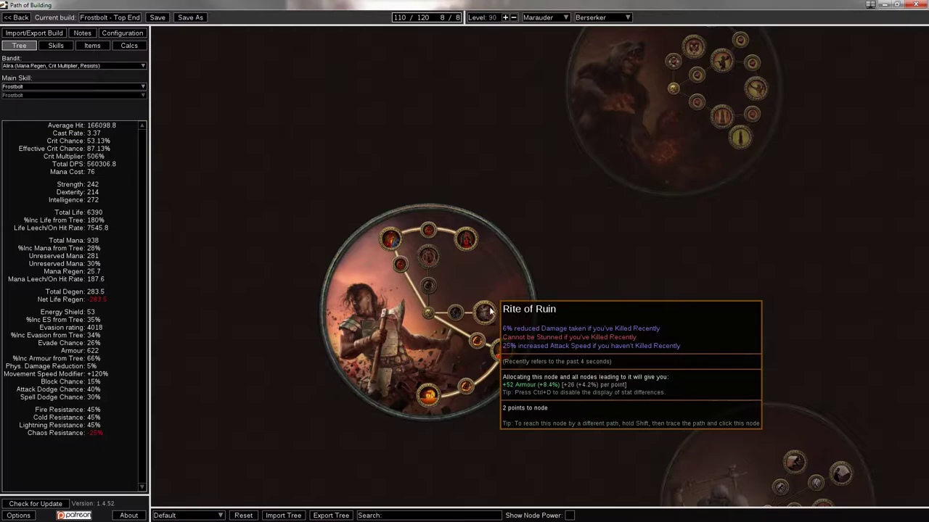
mouse_move(427, 398)
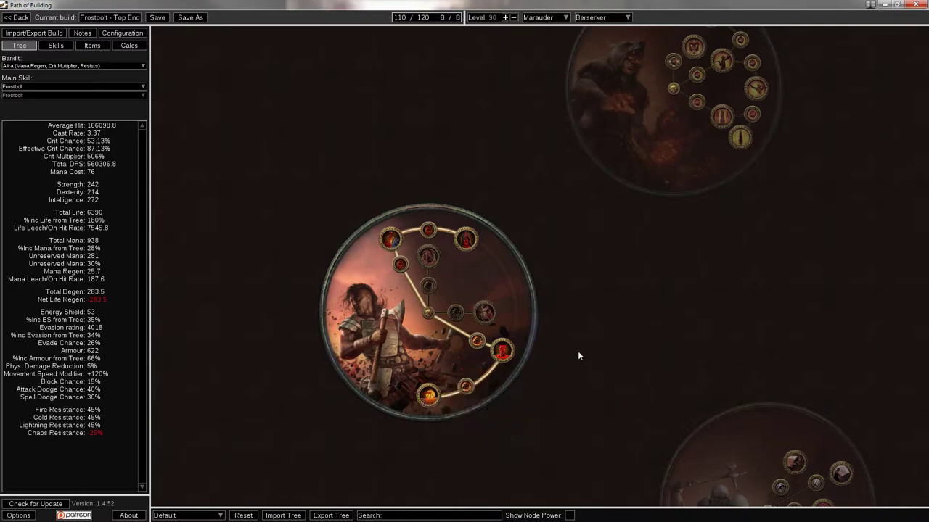
Inspect the Inevitable Judgement node in the Inquisitor ascendancy for its effect on the build's damage
drag(816, 251, 686, 248)
scroll(565, 255, down, 5)
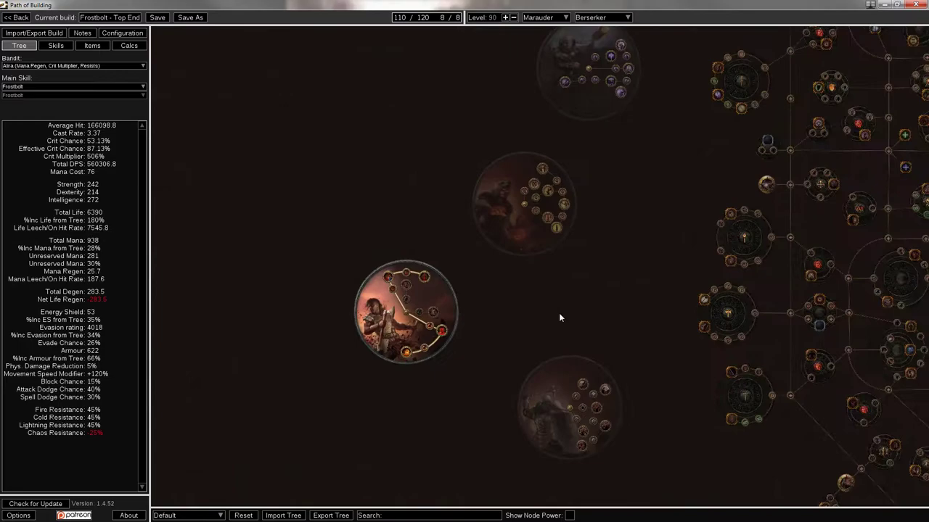
scroll(492, 214, down, 2)
drag(492, 215, 501, 368)
scroll(501, 368, down, 1)
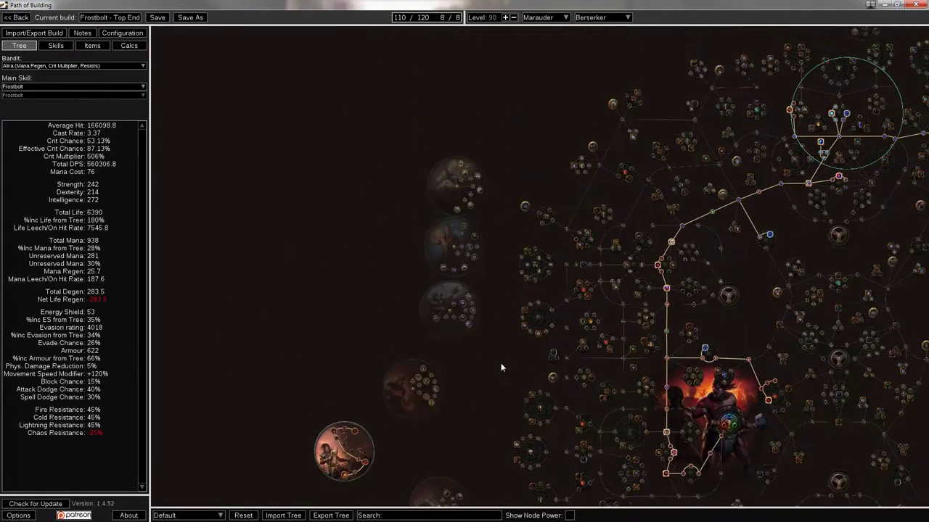
scroll(400, 304, up, 4)
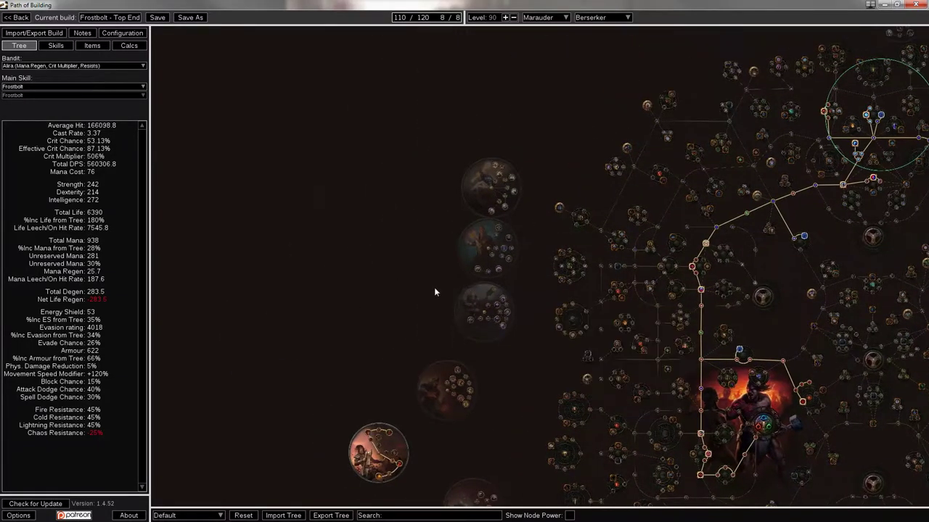
scroll(336, 312, up, 4)
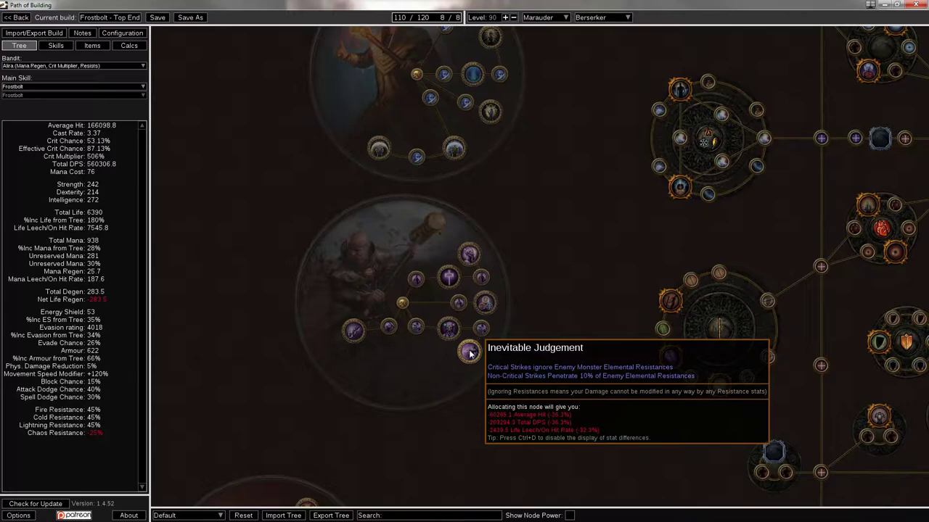
scroll(473, 373, down, 5)
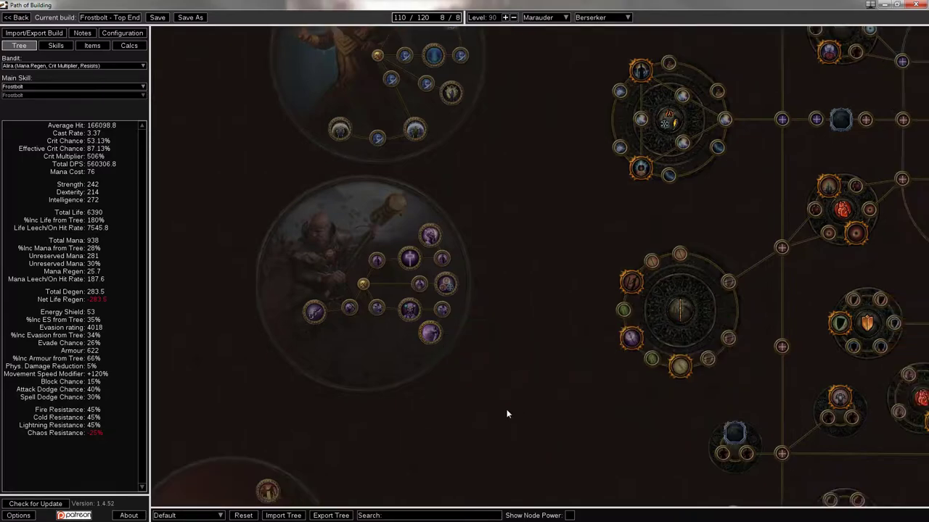
scroll(436, 265, down, 2)
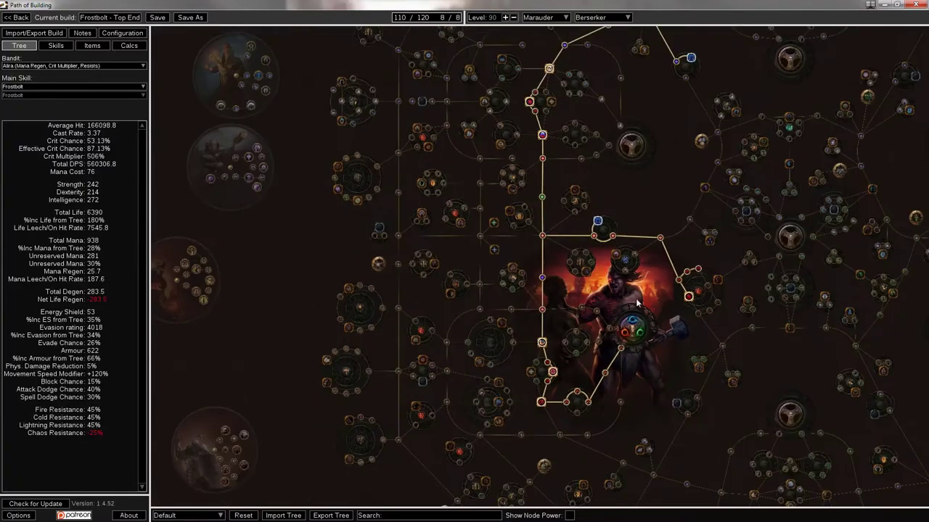
Try the alternative three-node route from the Marauder start to the long vertical path, and unallocate it
drag(645, 302, 497, 356)
scroll(551, 340, down, 2)
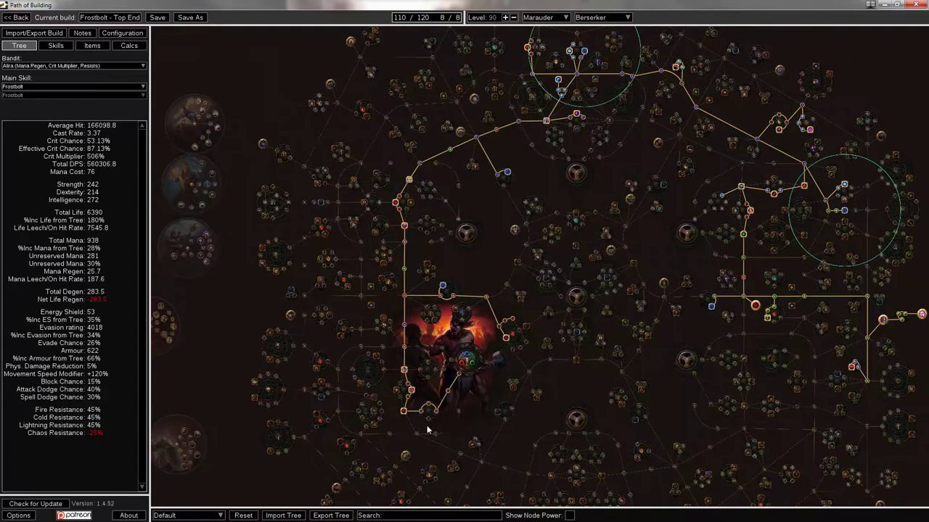
click(451, 362)
click(433, 351)
scroll(433, 351, up, 3)
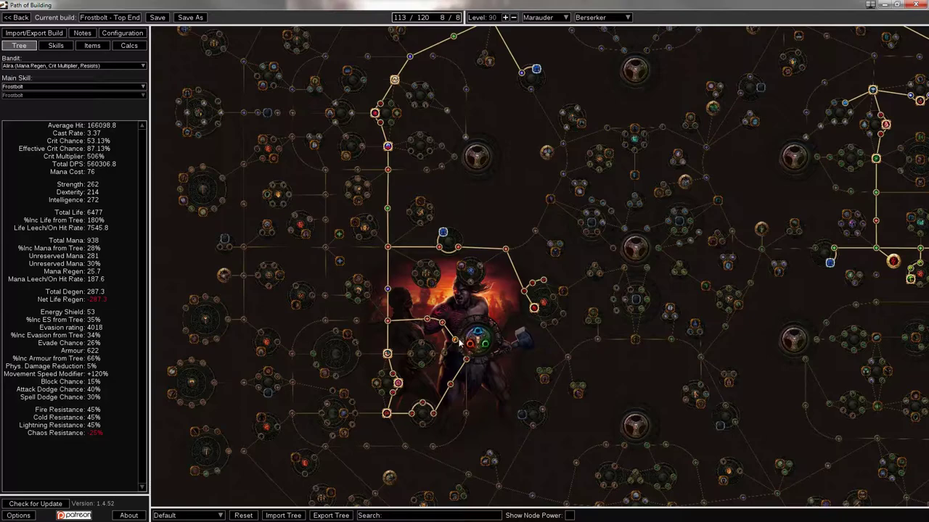
click(441, 322)
click(427, 321)
Follow the allocated passive path from the Marauder start around the top of the tree to its far end
drag(419, 356, 344, 384)
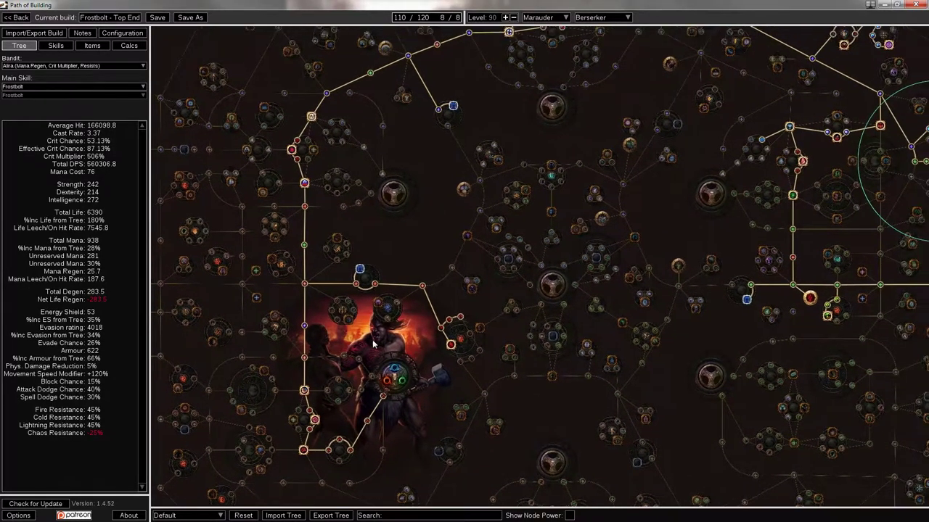
drag(439, 312, 453, 355)
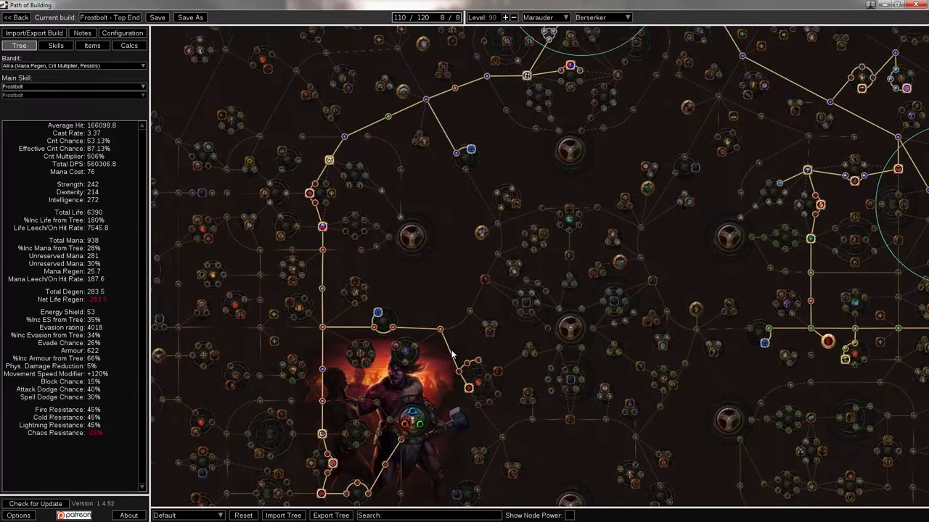
drag(458, 283, 425, 356)
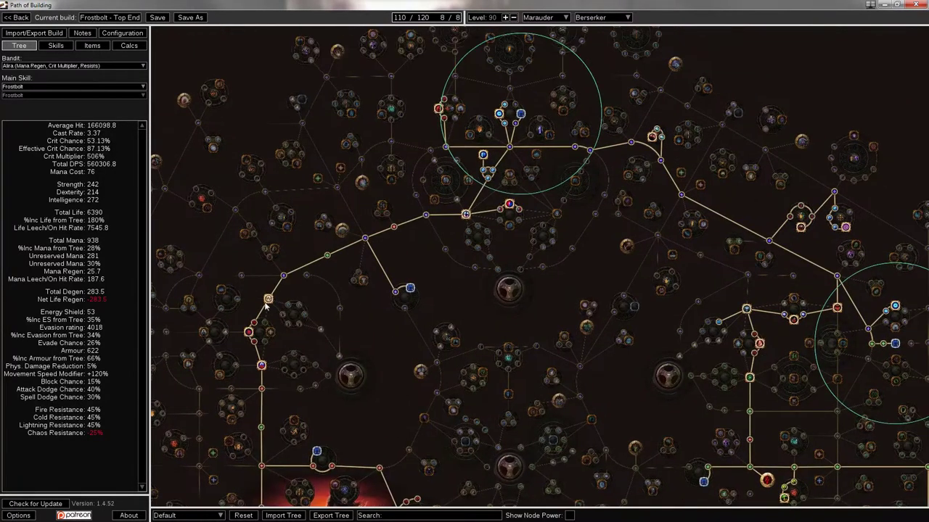
drag(422, 260, 351, 288)
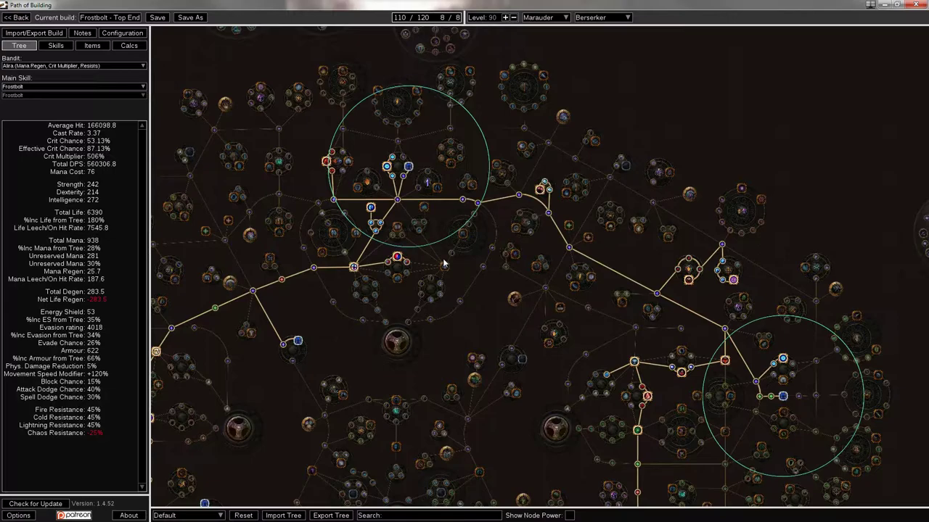
mouse_move(549, 194)
drag(697, 298, 620, 65)
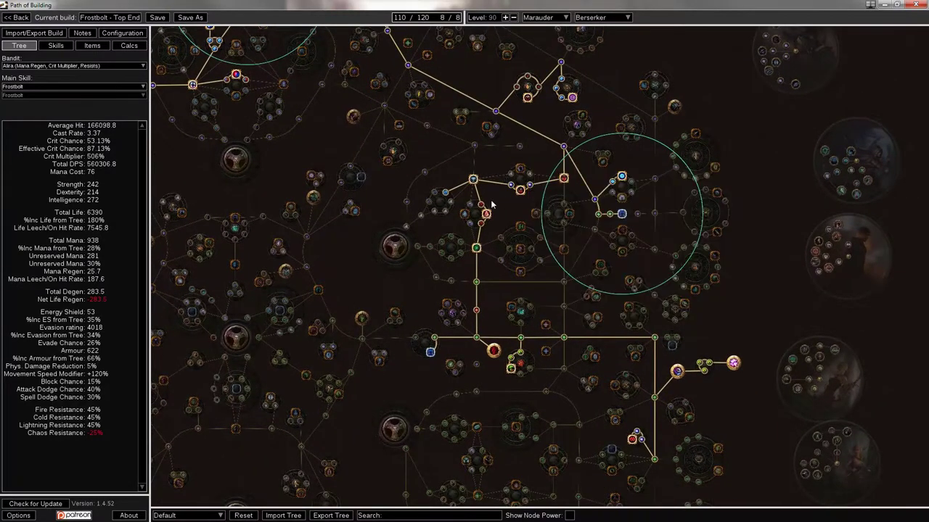
drag(493, 205, 440, 187)
drag(460, 312, 417, 300)
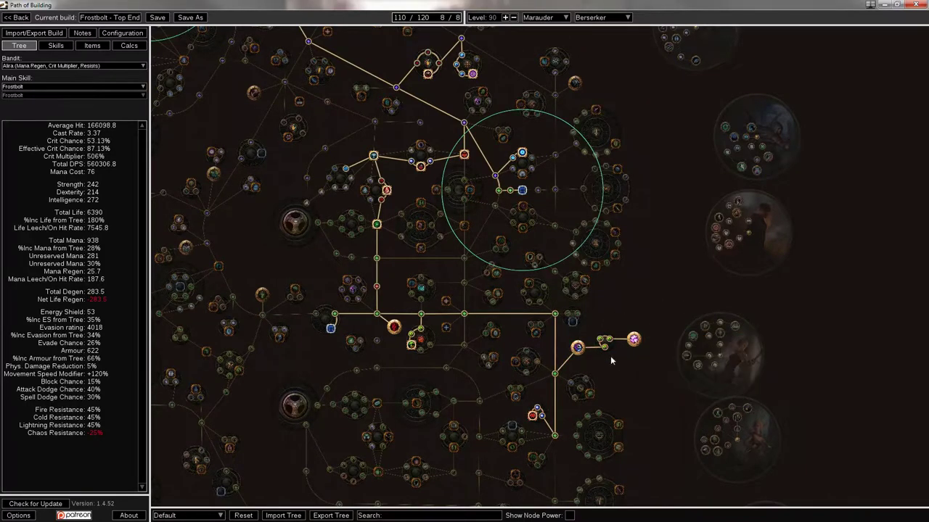
Inspect the Frozen Trail jewel sockets and the Cobalt Jewel with life and critical strike multiplier near the Marauder start
drag(564, 174, 518, 236)
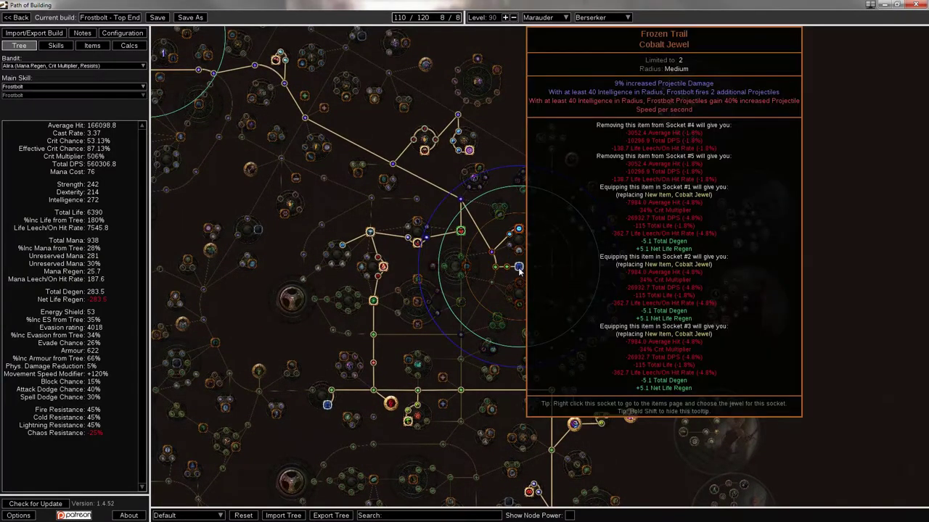
drag(520, 270, 680, 347)
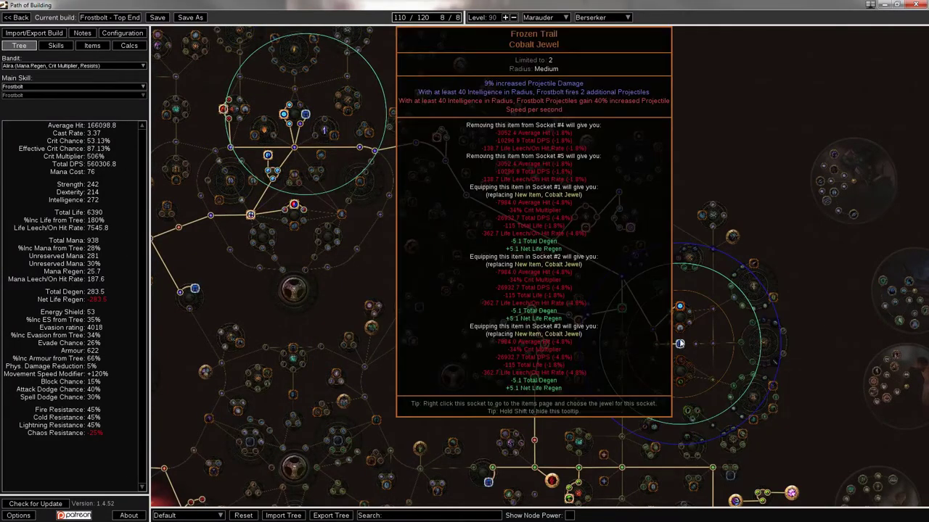
drag(485, 389, 657, 355)
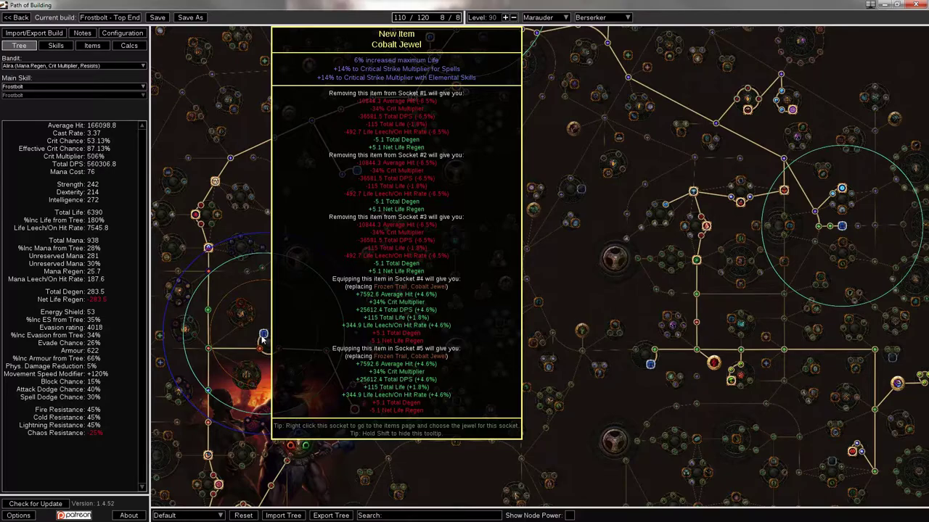
scroll(228, 289, down, 4)
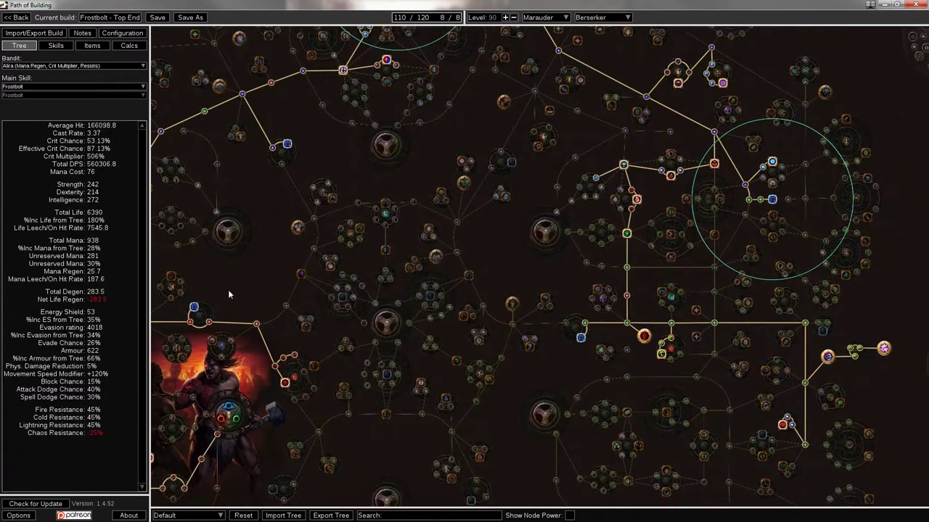
drag(289, 256, 298, 277)
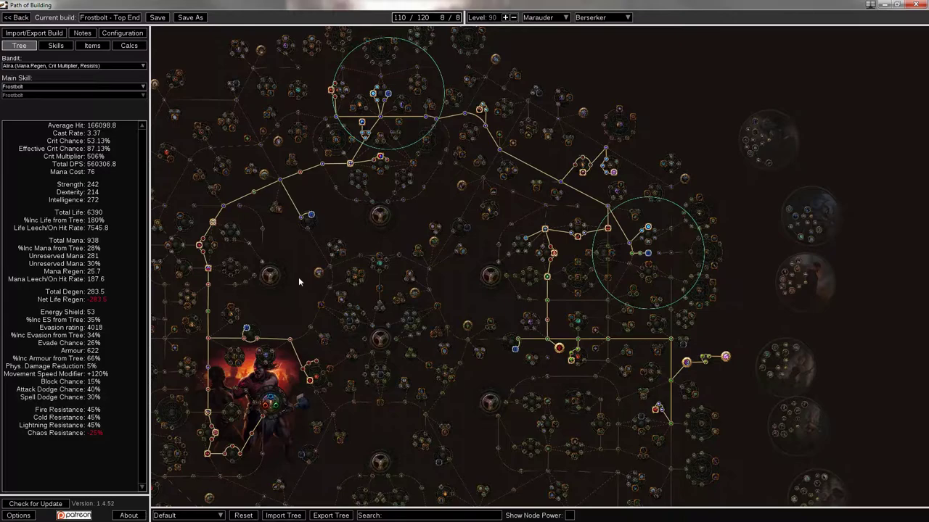
Try allocating the four-point life cluster beside the Frozen Trail socket
click(648, 265)
click(655, 268)
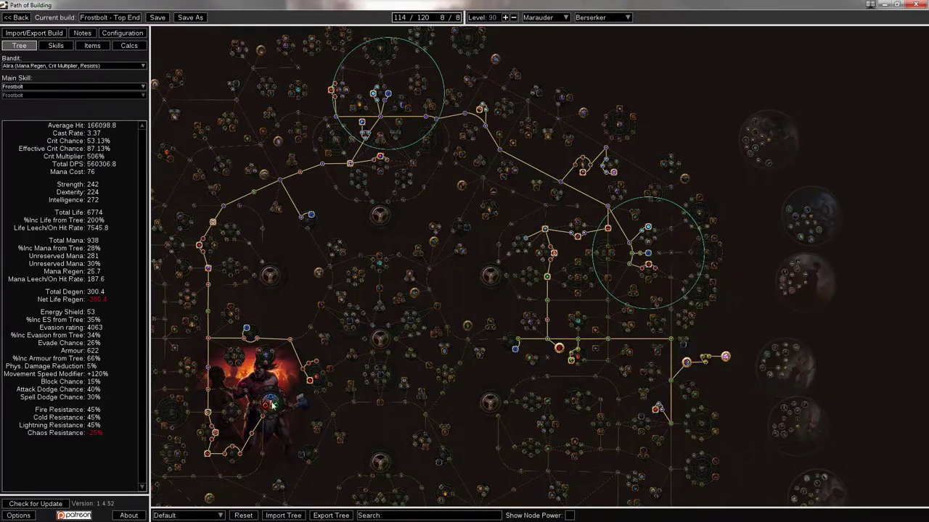
click(326, 378)
click(327, 378)
Try allocating the nearby Dexterity jewel socket and the Herbalism life cluster with the remaining points
mouse_move(642, 451)
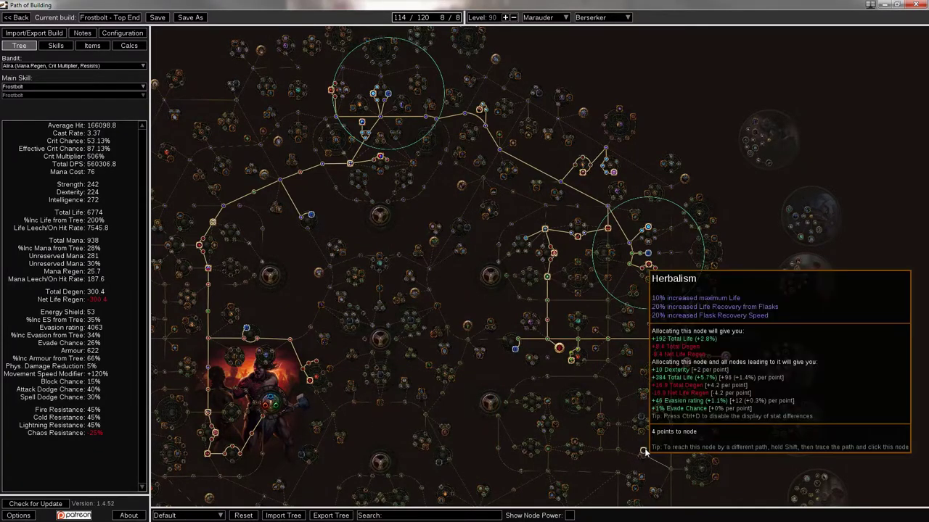
mouse_move(642, 419)
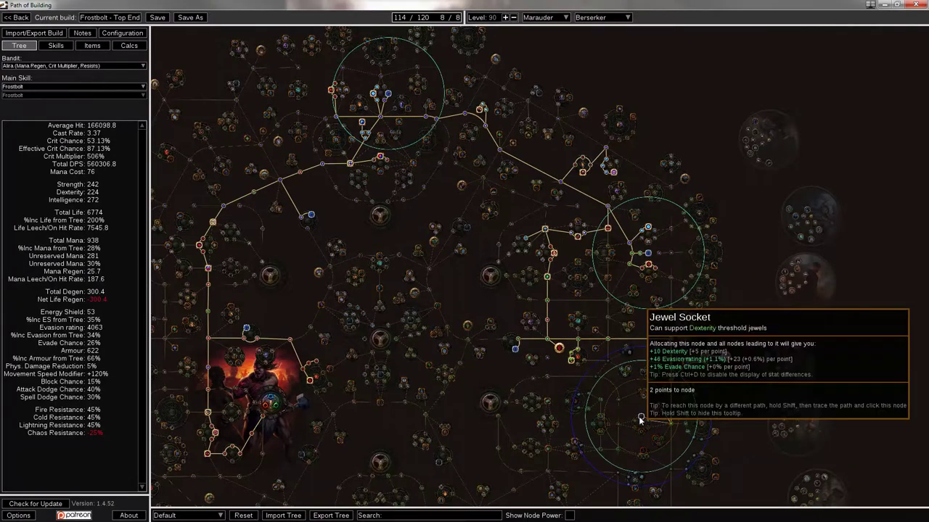
click(646, 451)
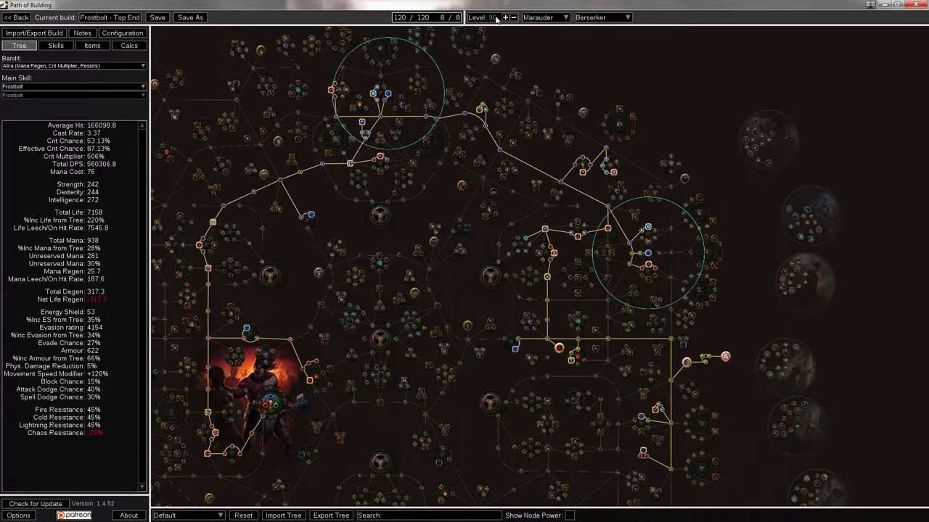
Unallocate the extra jewel socket, the Herbalism cluster and the life cluster beside the Frozen Trail socket
mouse_move(666, 466)
click(649, 426)
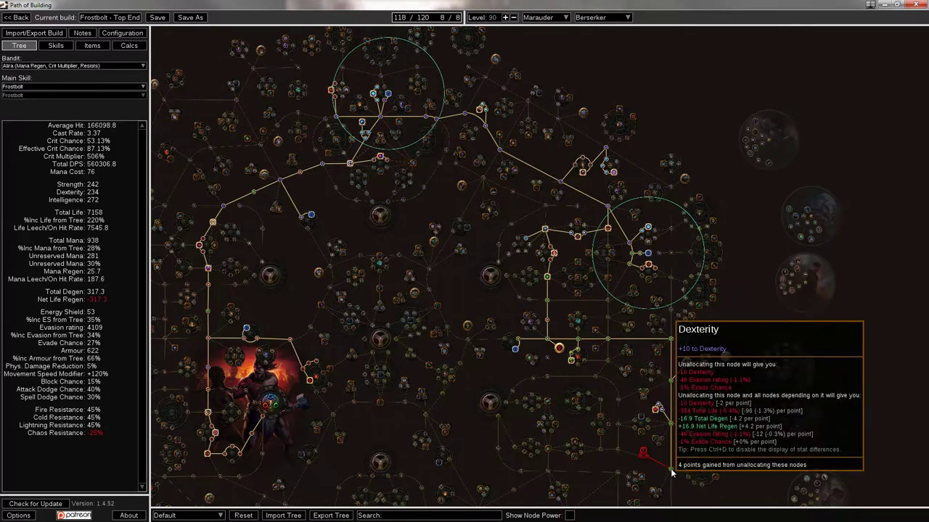
click(636, 268)
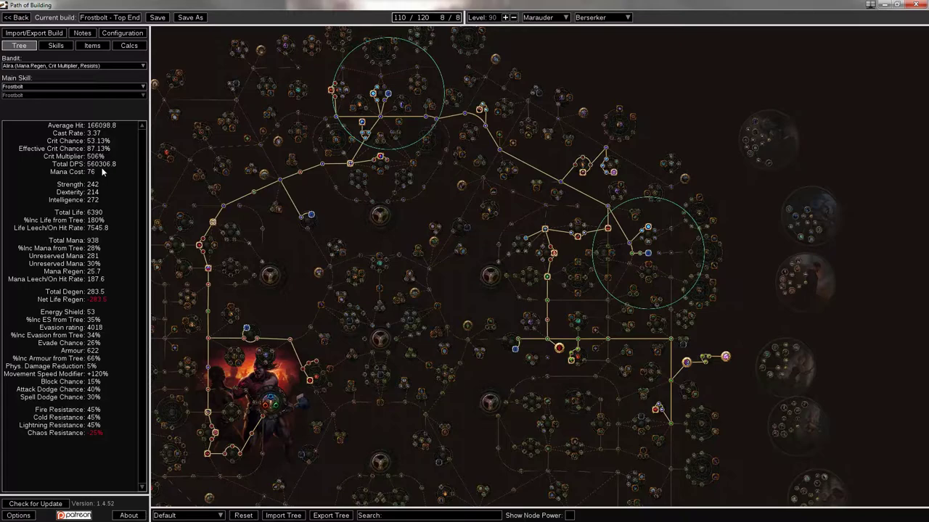
Compare Frostbolt's damage without the Slower Projectiles support, check Empower and Cold Penetration alongside it, and re-enable Slower Projectiles
click(56, 45)
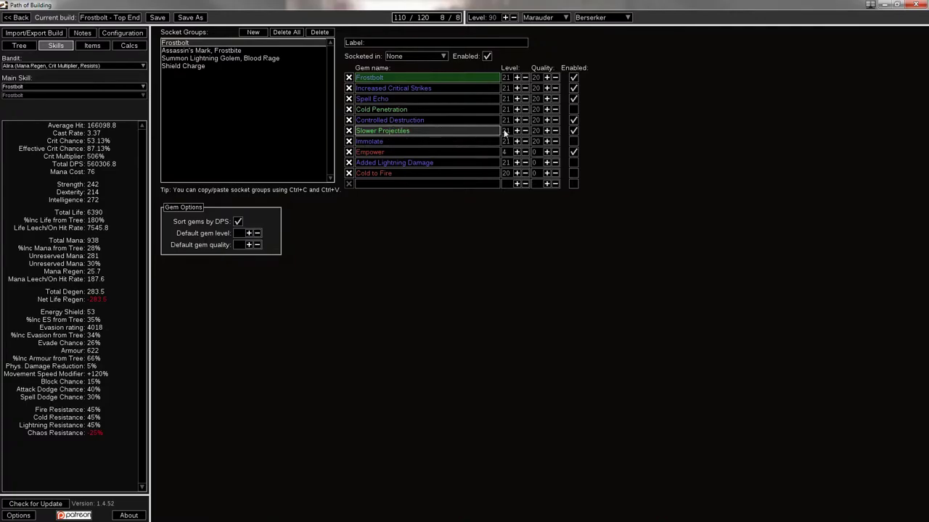
click(573, 131)
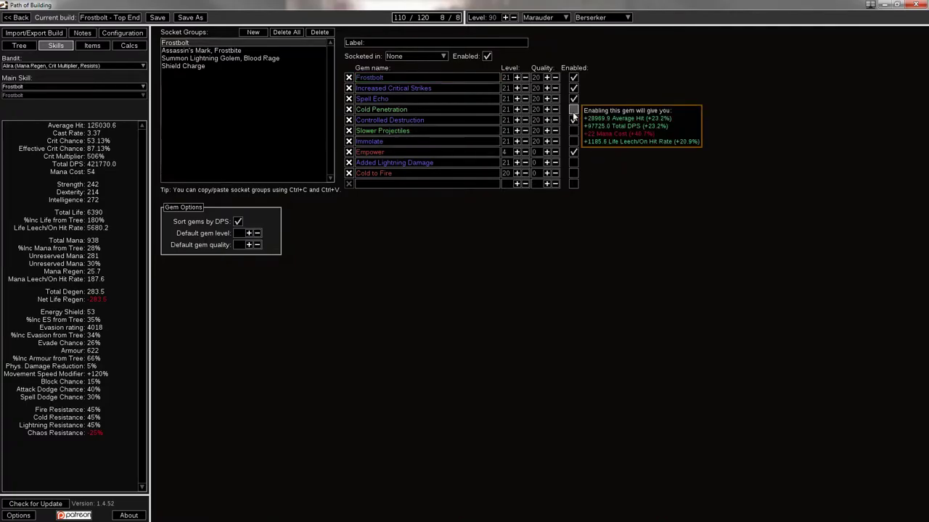
click(573, 151)
click(573, 152)
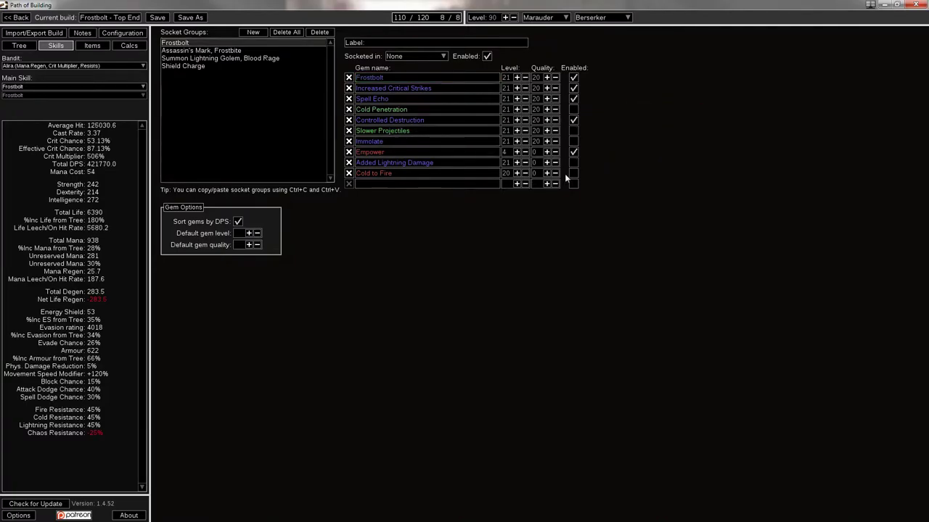
click(574, 131)
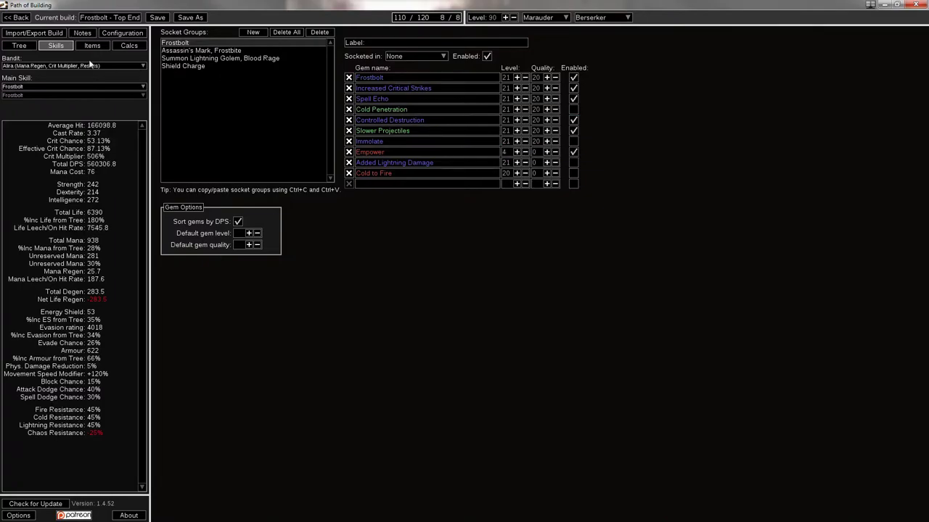
Inspect the Frozen Trail jewel in the eastern tree socket and the equipped Doryani's Catalyst sceptre
click(18, 45)
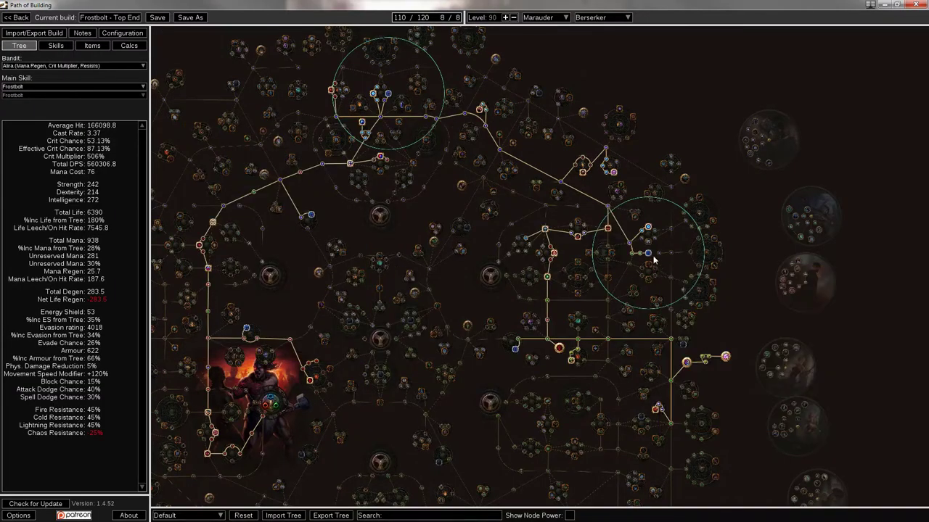
scroll(653, 258, up, 3)
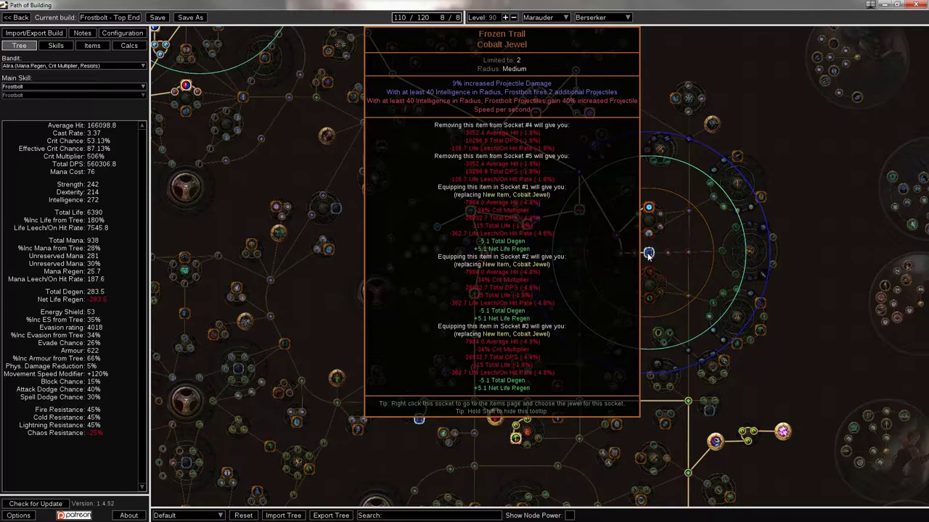
click(101, 46)
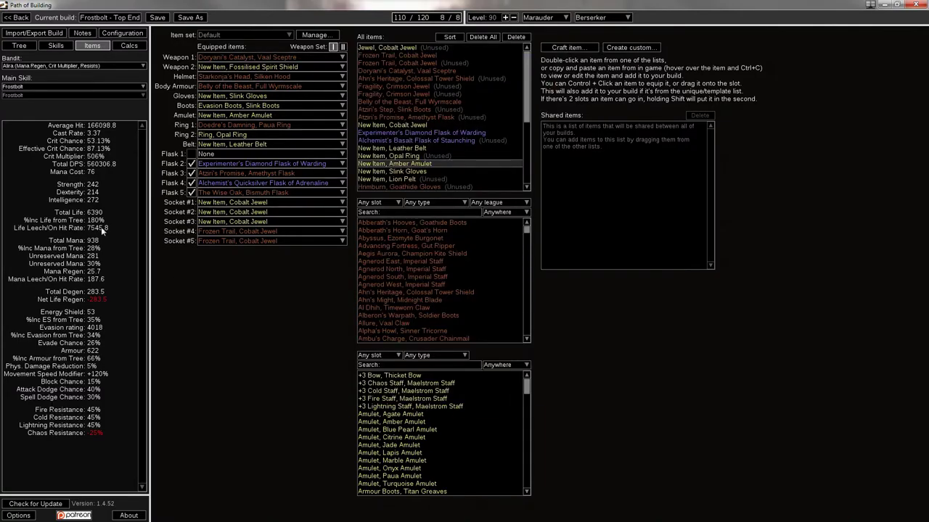
mouse_move(232, 60)
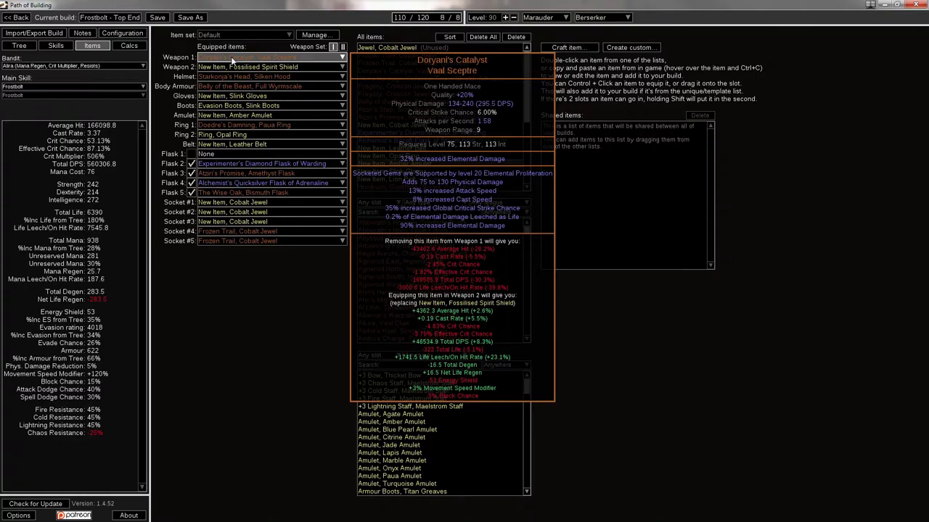
Lower the Fossilised Spirit Shield's rolls to 35% Spell Damage and 87% Critical Strike Chance for Spells, reduce its maximum Life, and save it
mouse_move(217, 67)
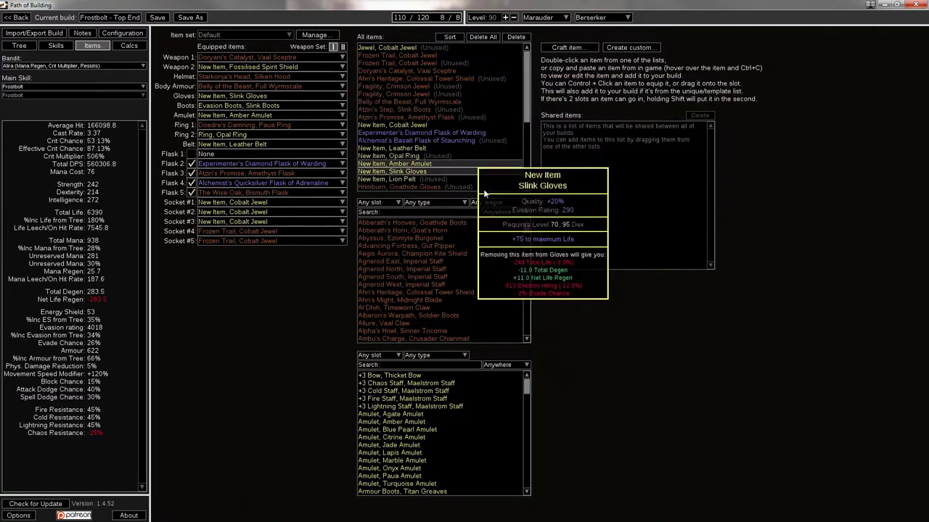
scroll(495, 172, down, 5)
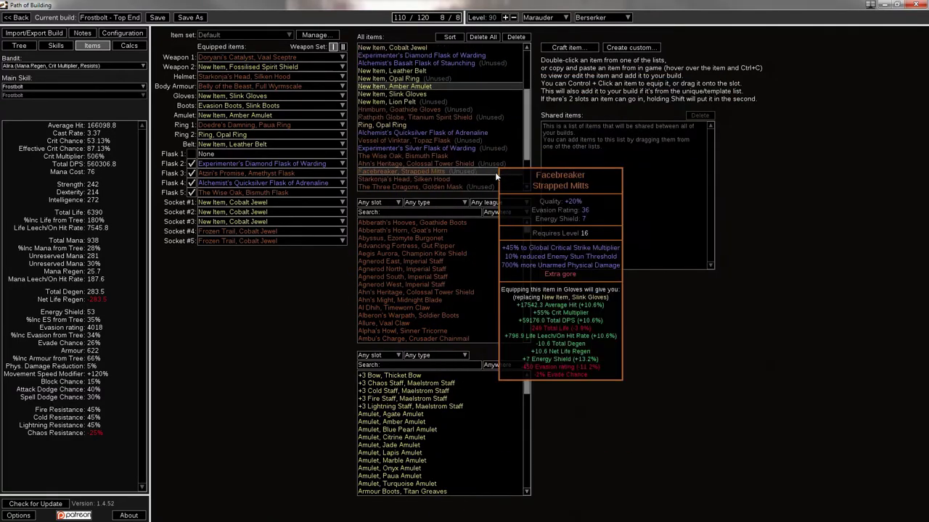
double_click(452, 179)
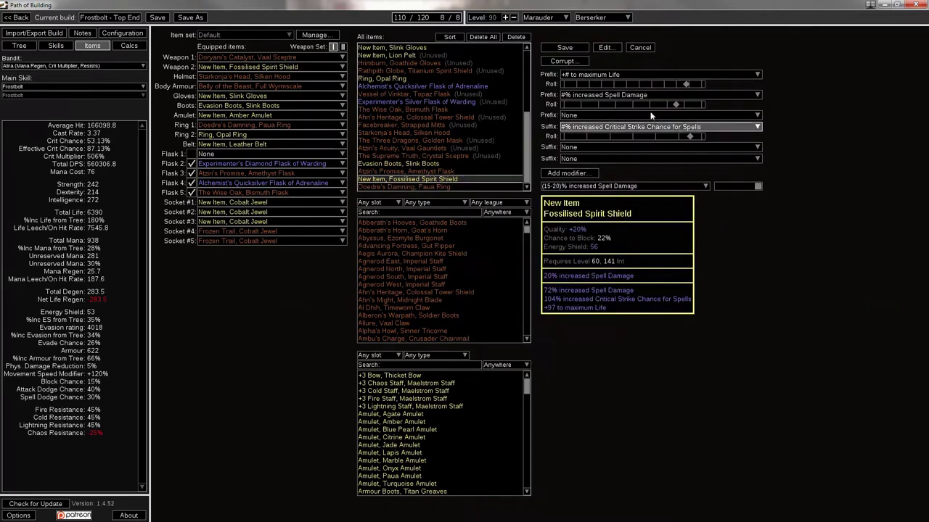
click(680, 137)
drag(677, 141, 665, 139)
drag(664, 103, 605, 107)
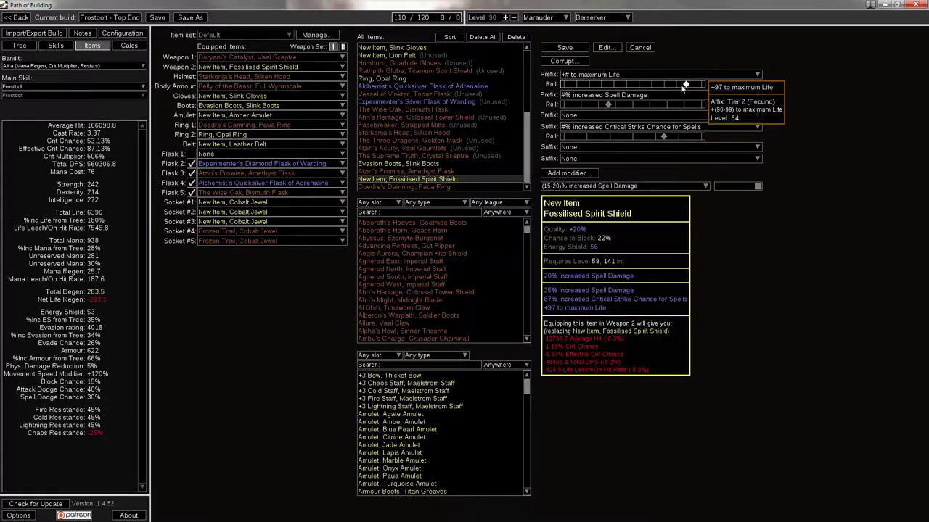
drag(682, 86, 669, 86)
click(565, 47)
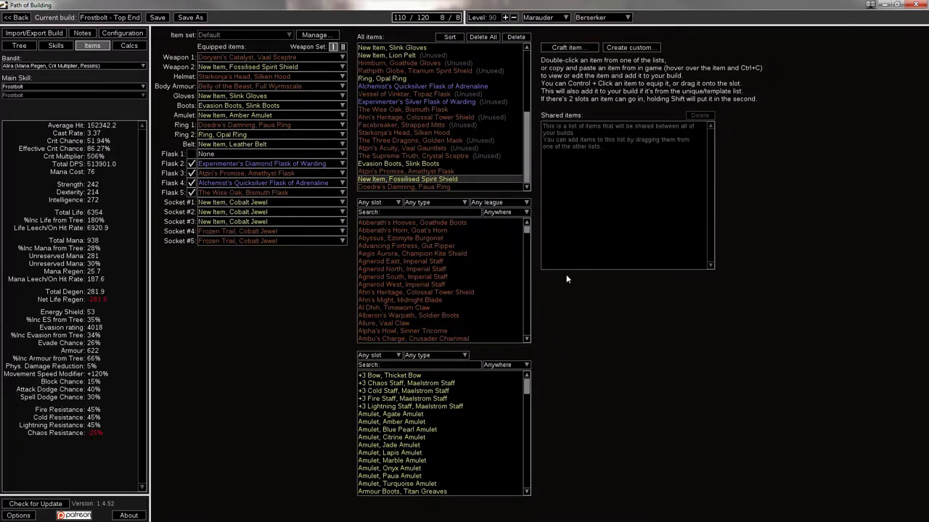
Add the Essence of Insanity modifier, socketed gems have 16% more Attack and Cast Speed, to the Slink Gloves and save them
mouse_move(262, 67)
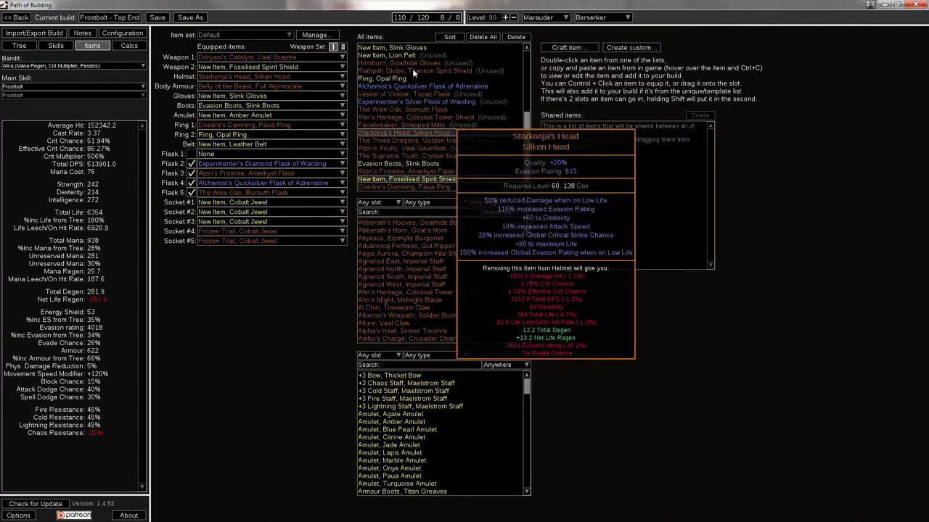
scroll(432, 66, up, 2)
double_click(428, 79)
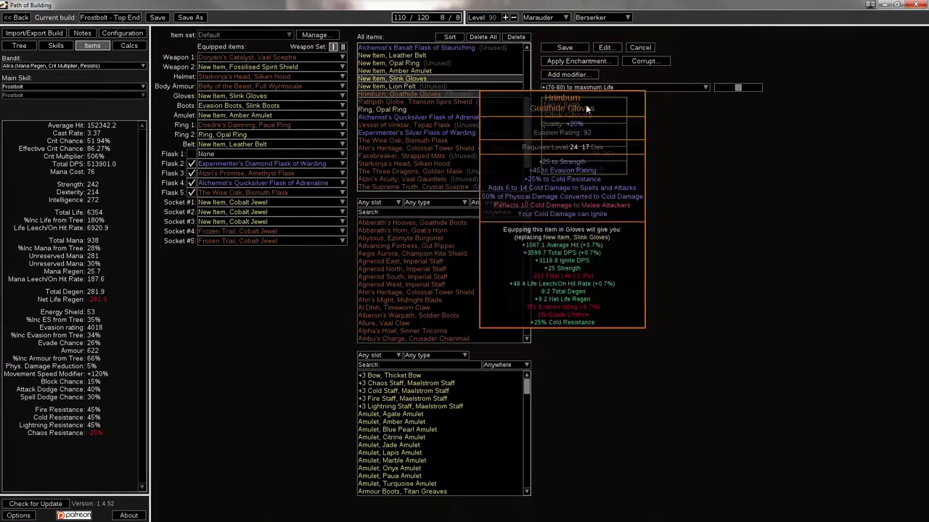
click(568, 76)
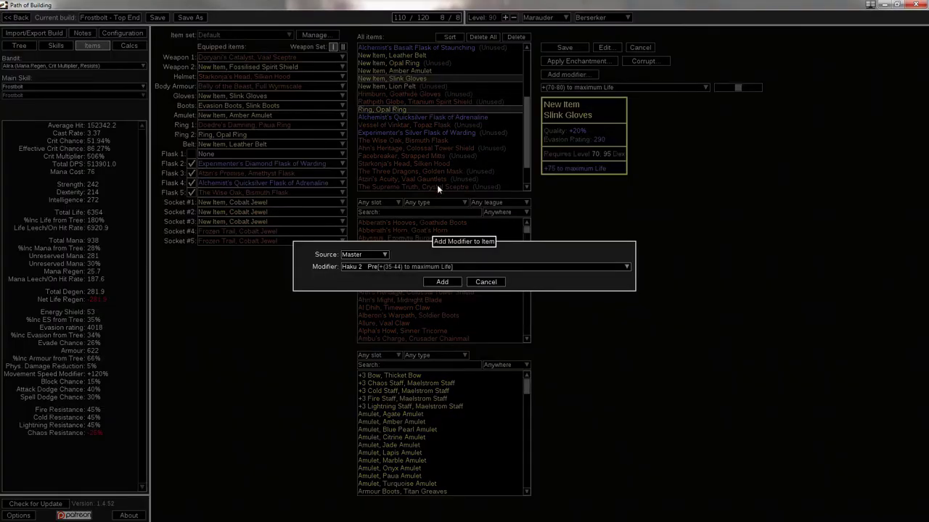
click(355, 254)
click(361, 271)
click(392, 268)
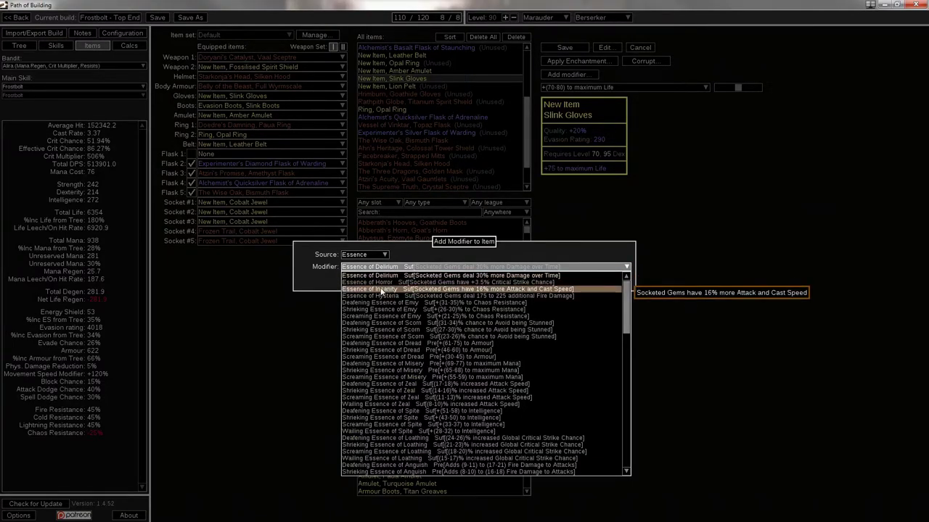
click(390, 289)
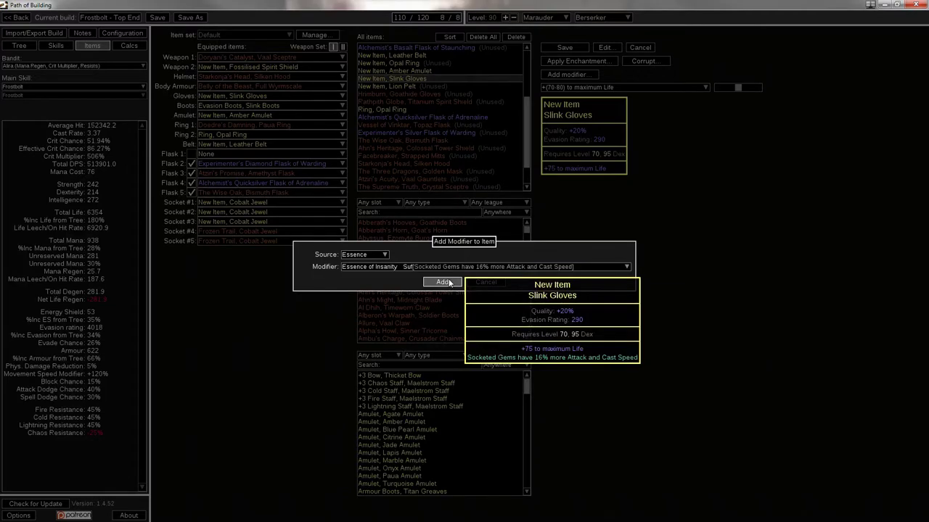
click(453, 281)
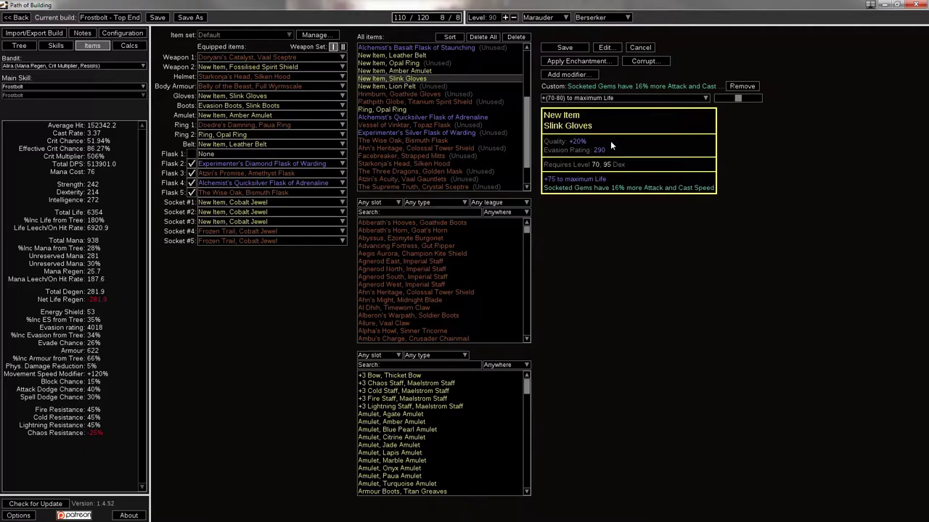
click(565, 47)
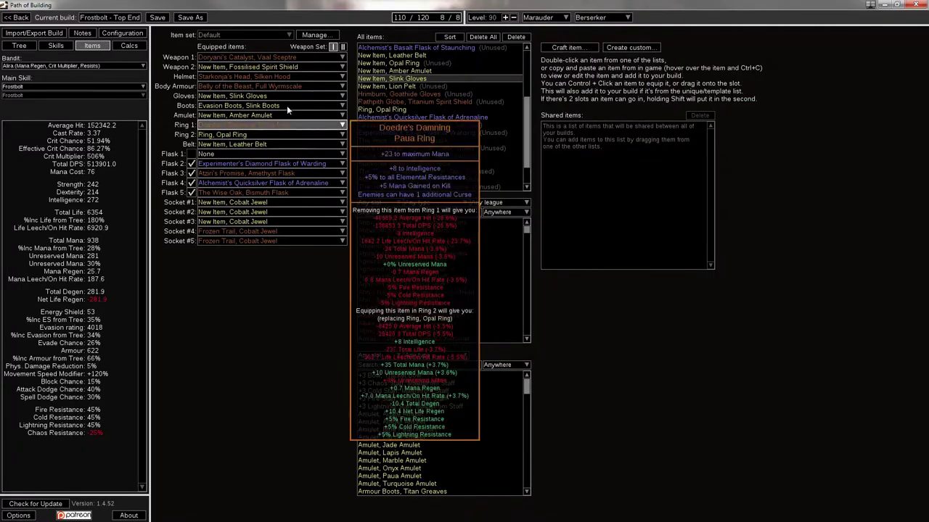
Review the equipped gloves, boots and first-ring options, keeping Doedre's Damning as the first ring
mouse_move(286, 98)
mouse_move(235, 108)
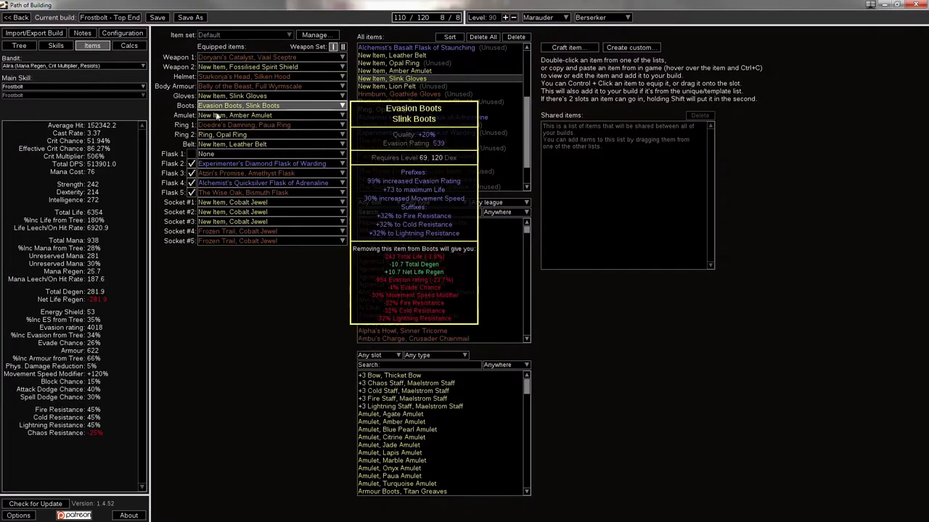
click(238, 127)
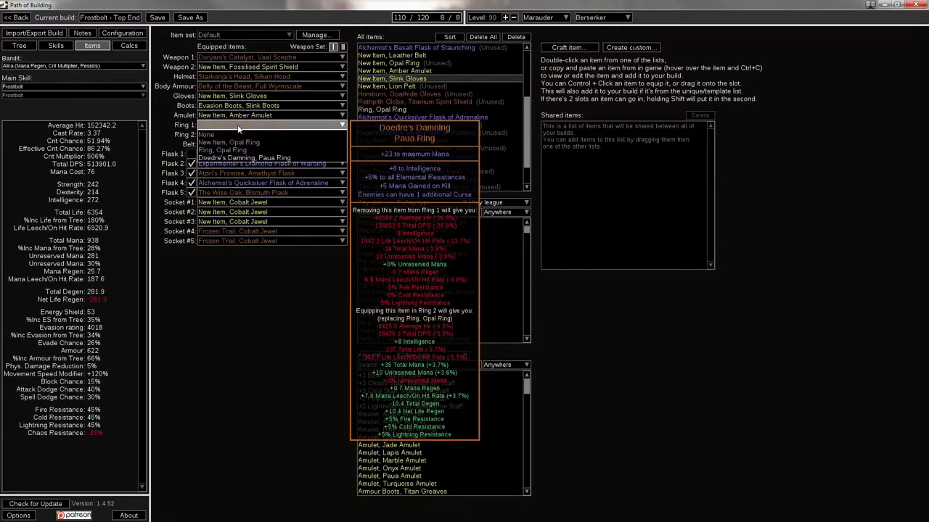
click(211, 159)
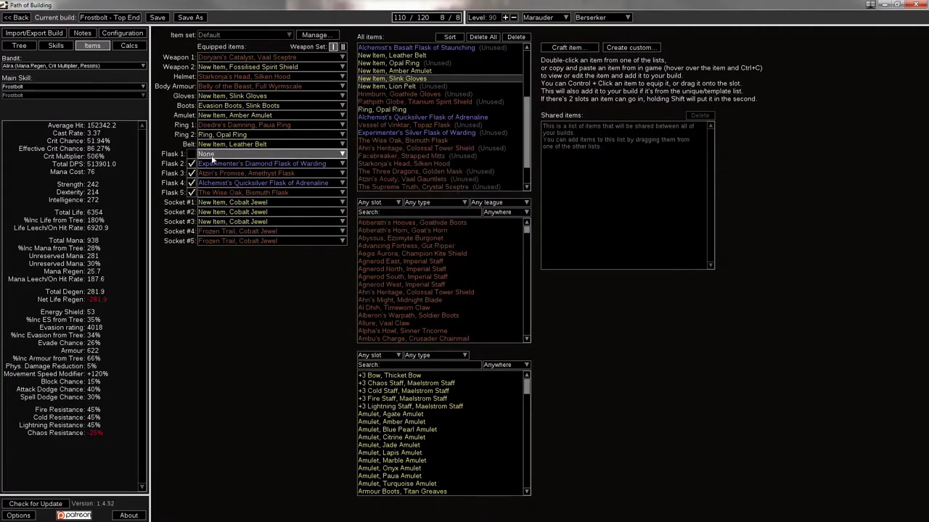
Examine the Silver Flask option for the empty flask slot, and the equipped Atziri's Promise and Quicksilver flasks
click(211, 156)
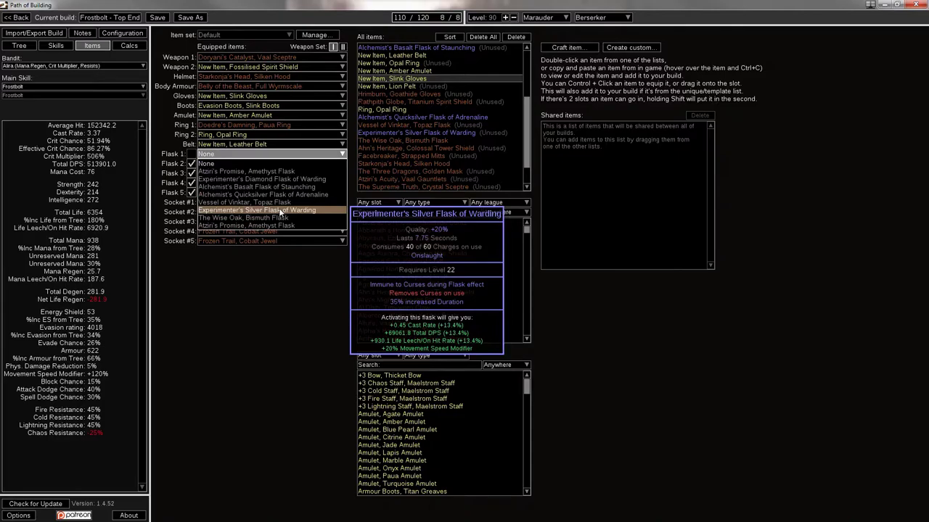
click(249, 287)
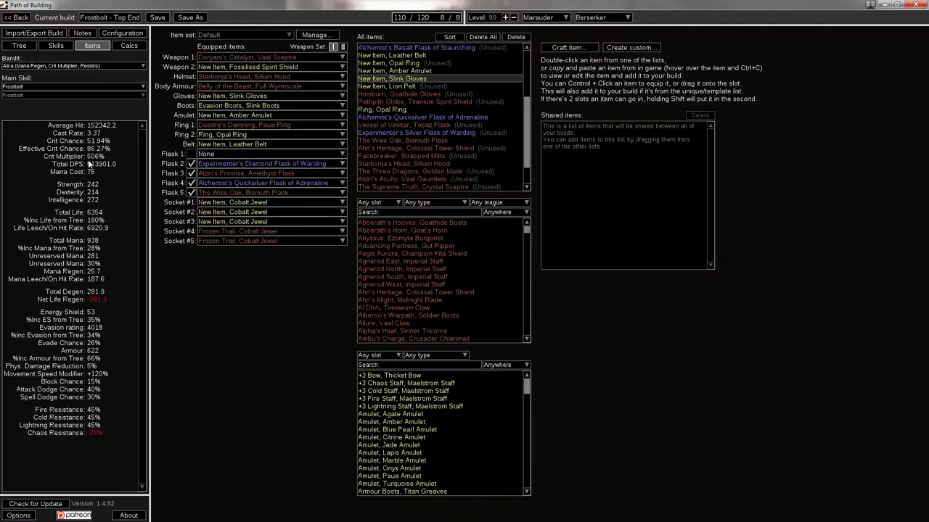
mouse_move(246, 178)
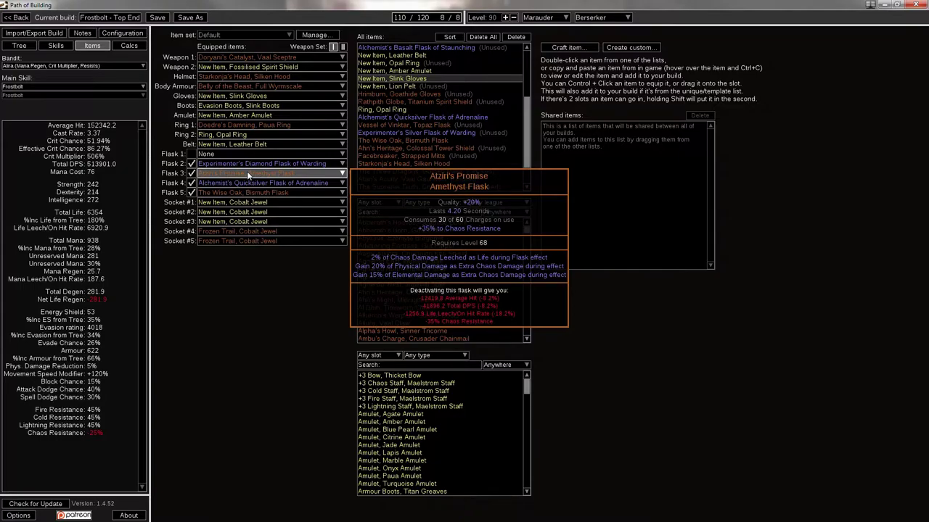
mouse_move(215, 192)
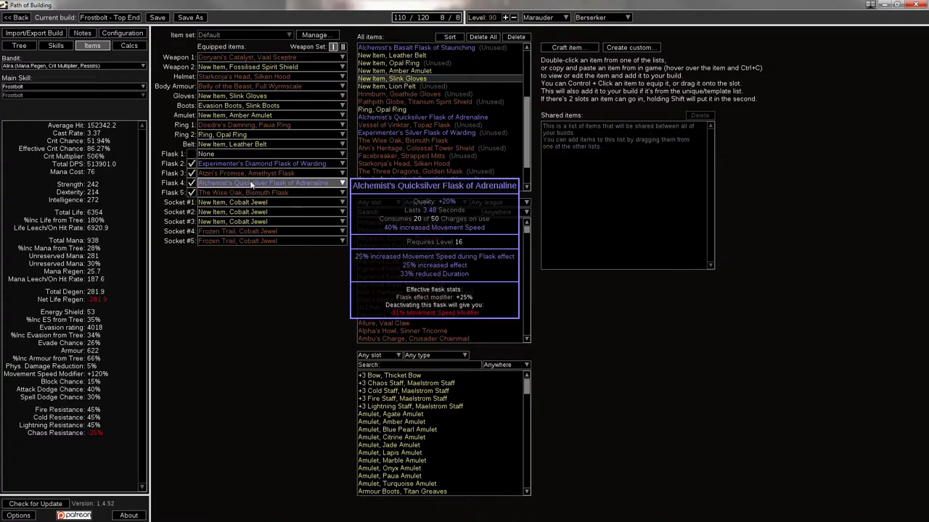
mouse_move(264, 224)
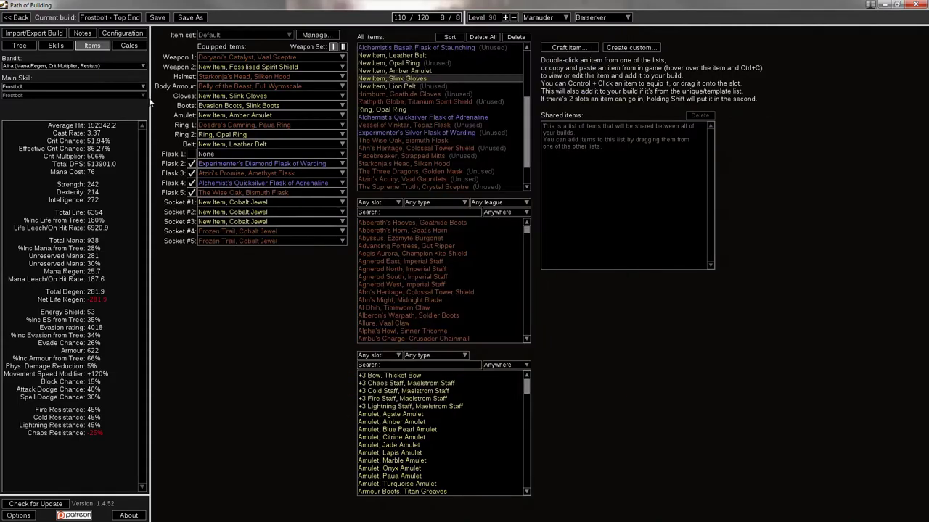
Search the unique items for "choir" and inspect the Choir of the Storm amulet against the equipped Amber Amulet
mouse_move(247, 117)
click(391, 211)
text(ch)
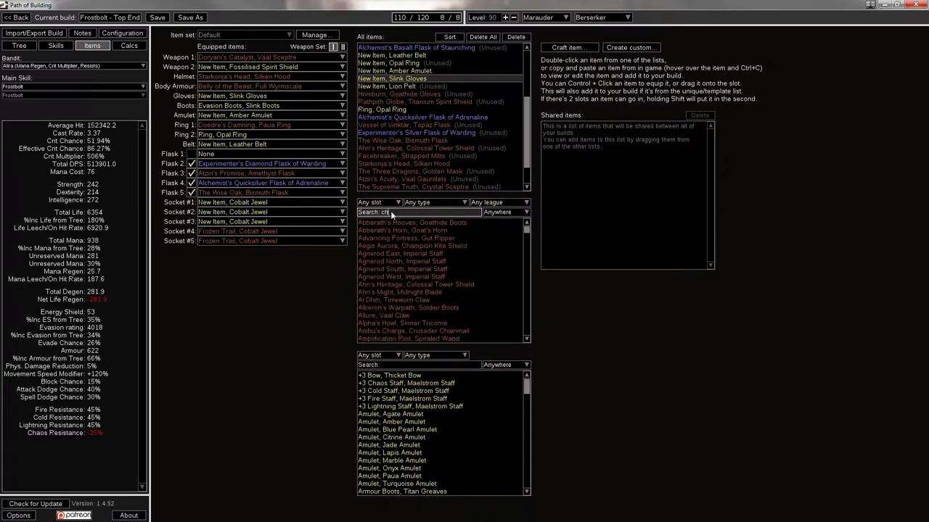
text(oir)
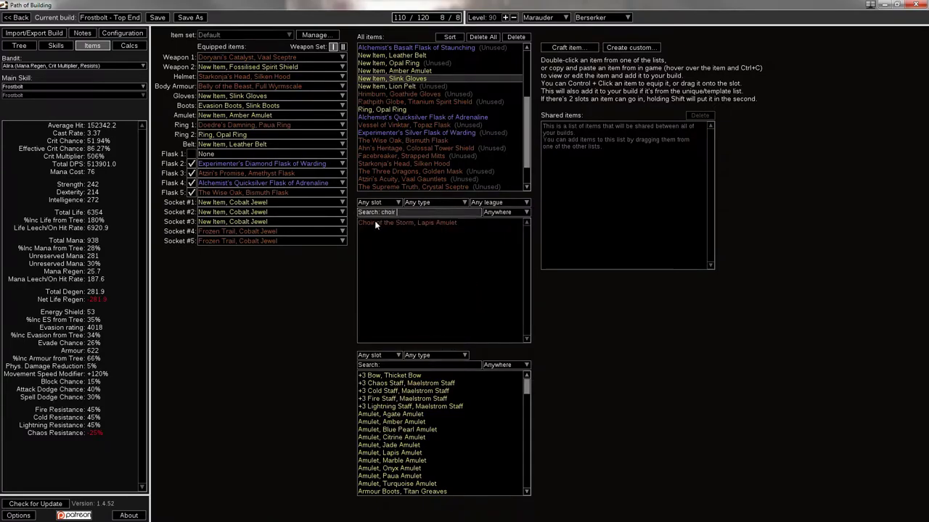
mouse_move(374, 220)
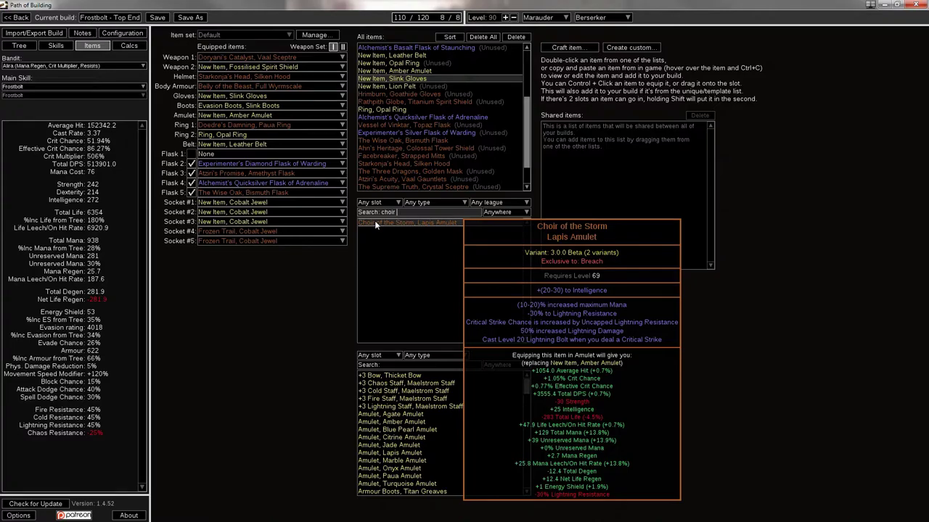
Allocate the six-point critical strike cluster and its path, extending west from the jewel socket on the eastern horizontal path
click(18, 45)
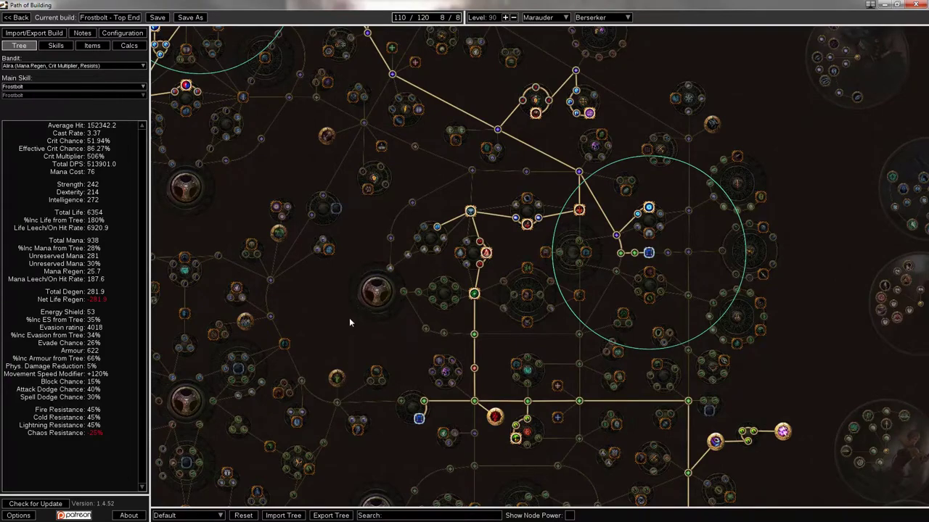
drag(348, 320, 442, 267)
scroll(367, 293, down, 3)
click(420, 283)
click(613, 109)
Allocate Arcane Potency and the six-point path leading to it in the northwestern part of the passive tree
drag(407, 109, 435, 116)
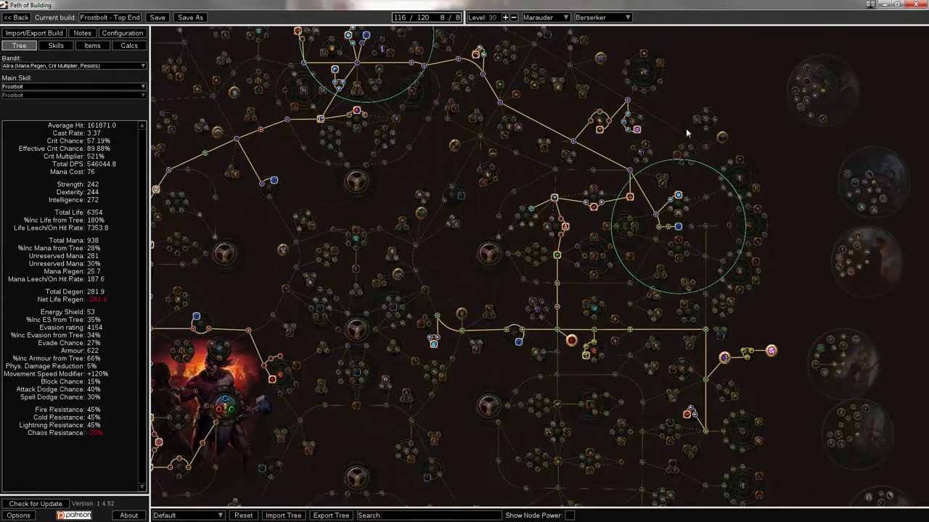
drag(217, 131, 269, 138)
drag(171, 54, 279, 105)
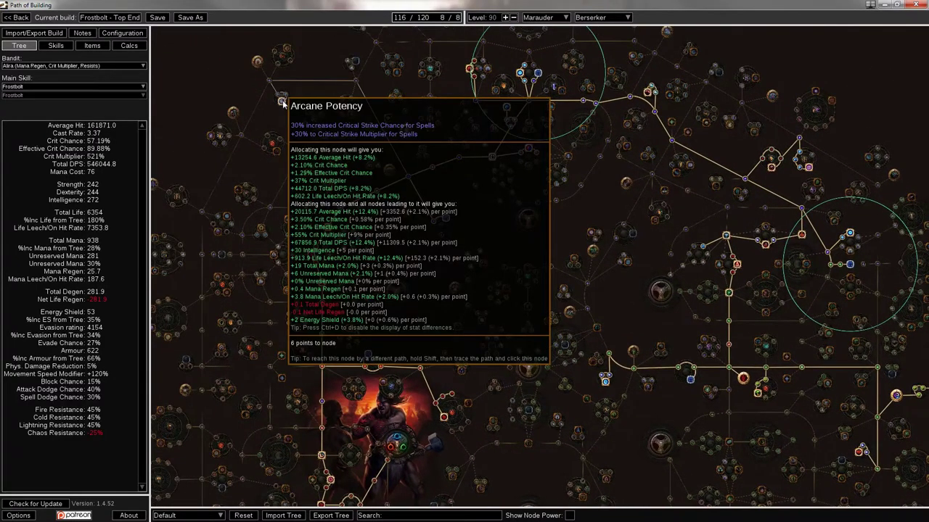
click(282, 101)
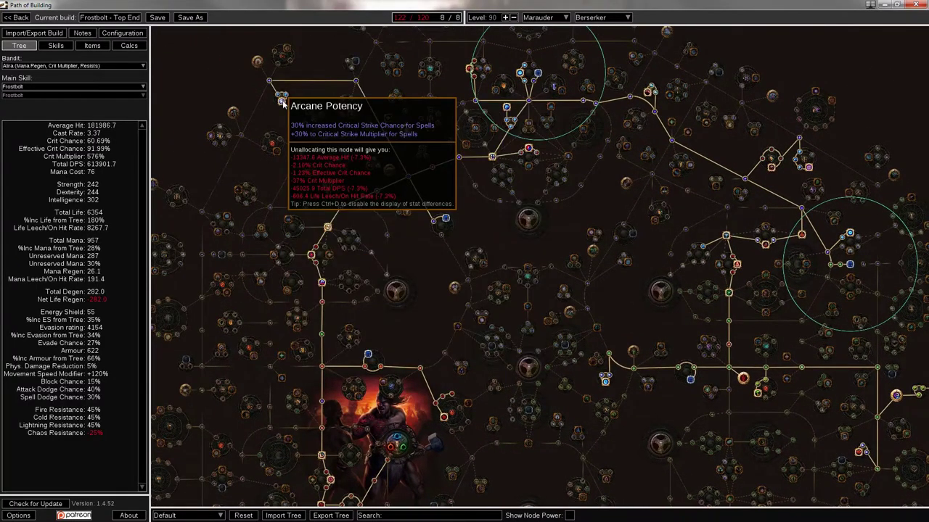
Allocate the four-point path southwest of Arcane Potency, and deallocate the entire northwestern branch and the western six-point critical strike cluster
click(227, 215)
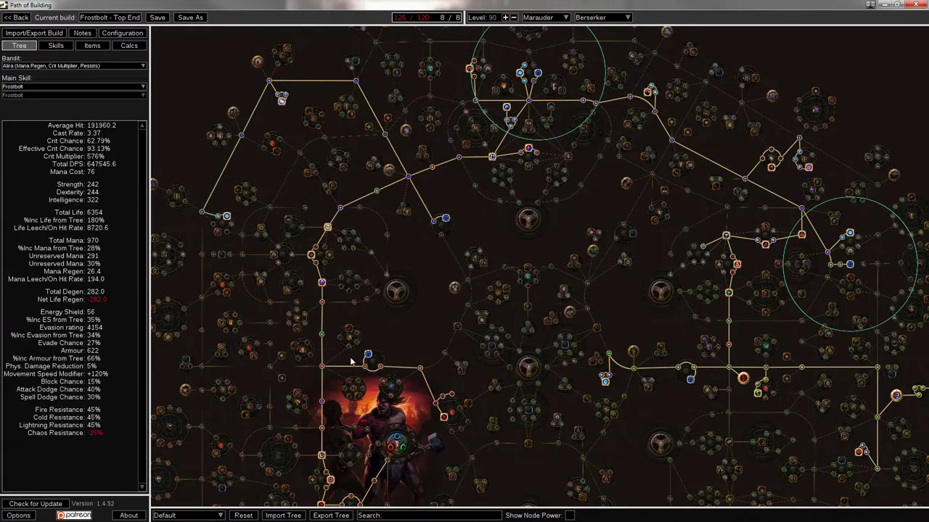
click(388, 137)
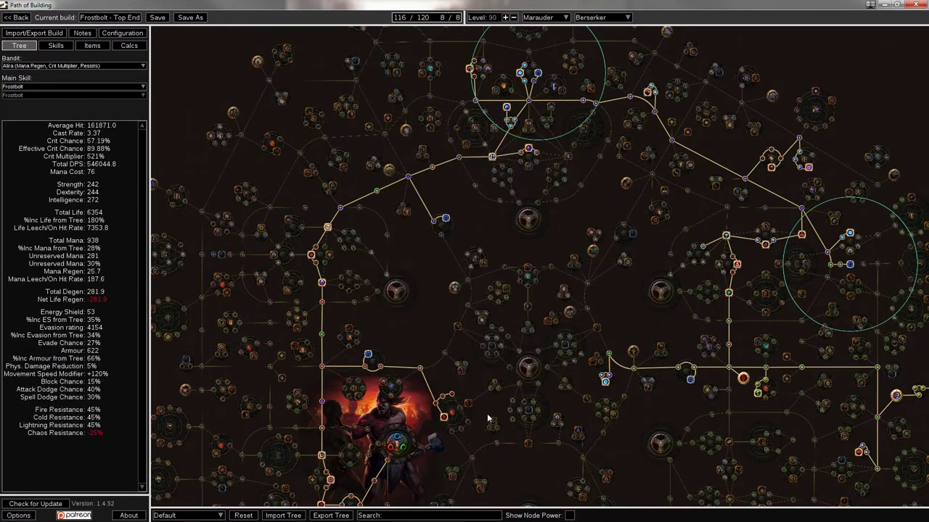
click(677, 371)
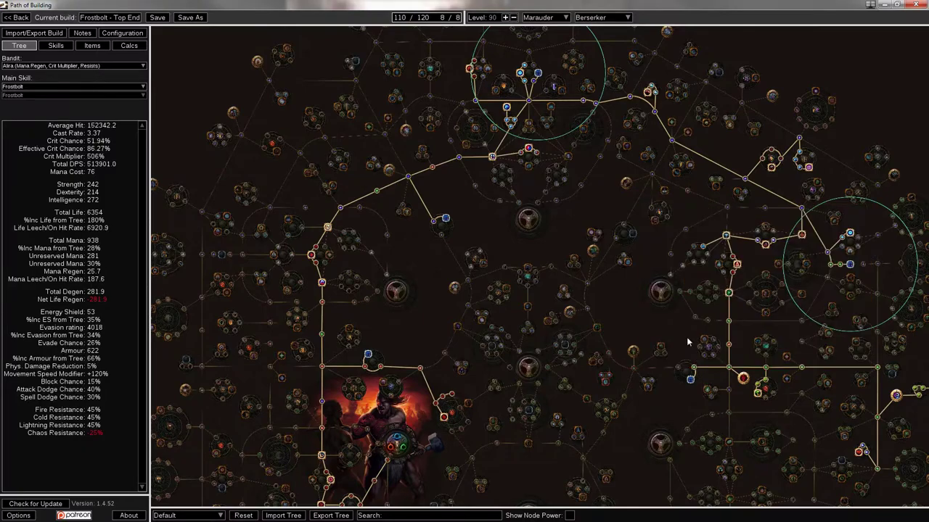
Allocate Arcane Potency with its six-point path, and extend it by three points to Purity of Flesh
drag(686, 336, 565, 284)
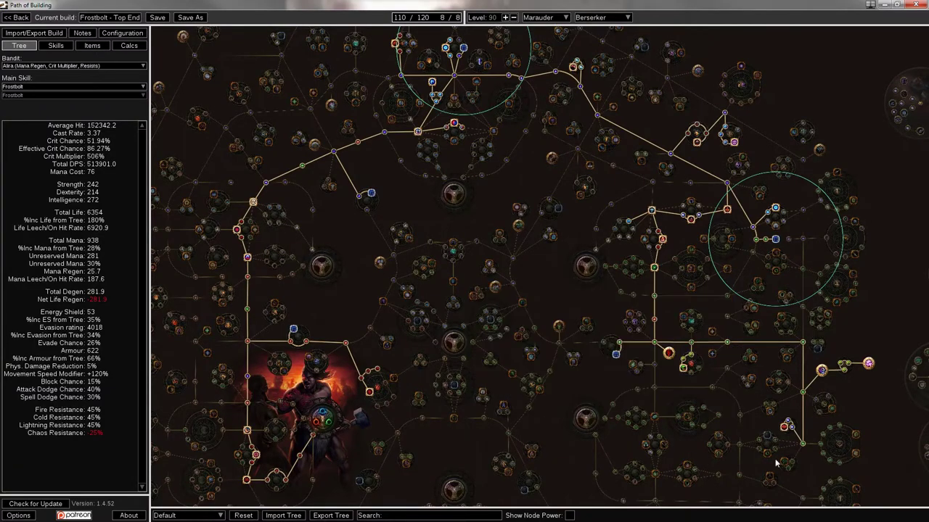
mouse_move(578, 364)
drag(577, 364, 531, 345)
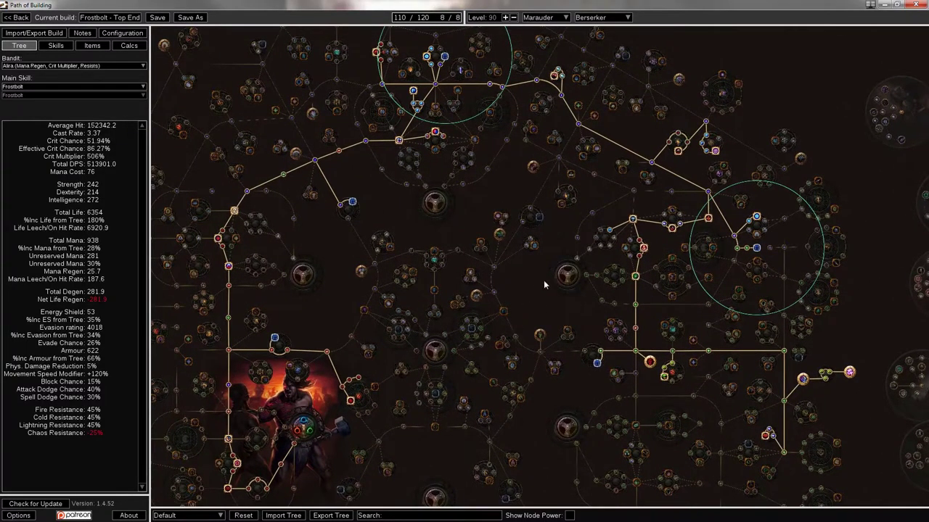
drag(543, 284, 656, 391)
mouse_move(298, 199)
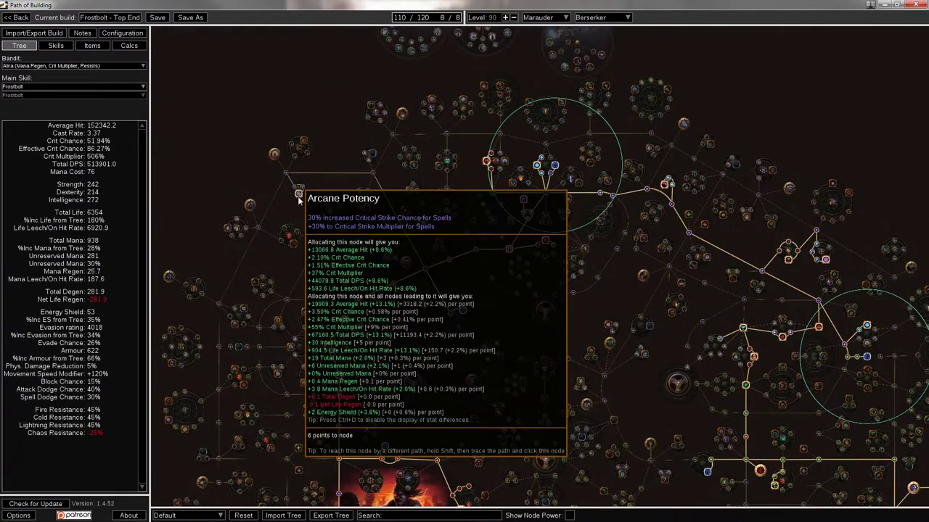
click(298, 197)
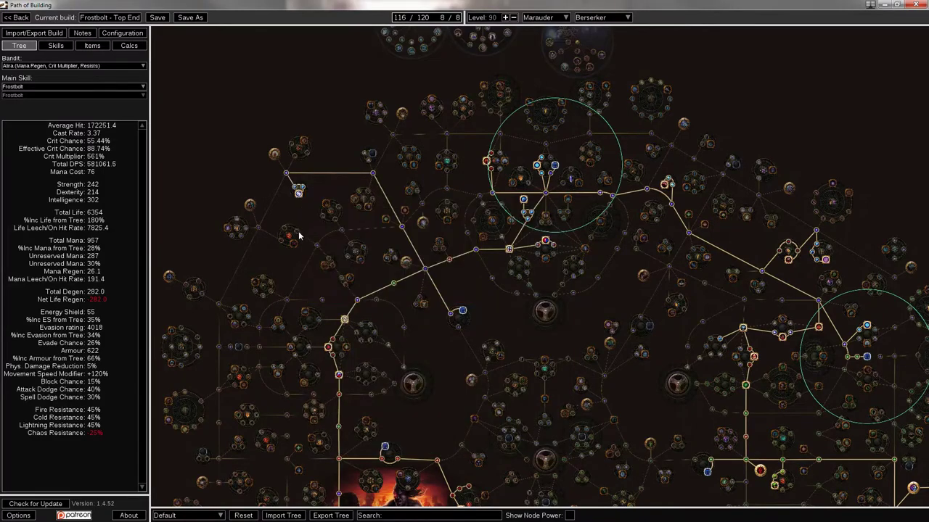
mouse_move(292, 244)
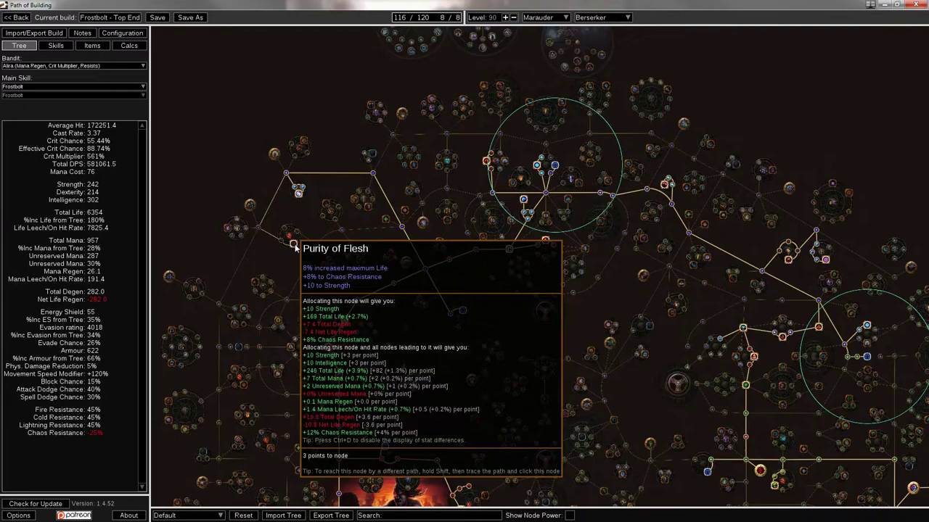
click(293, 245)
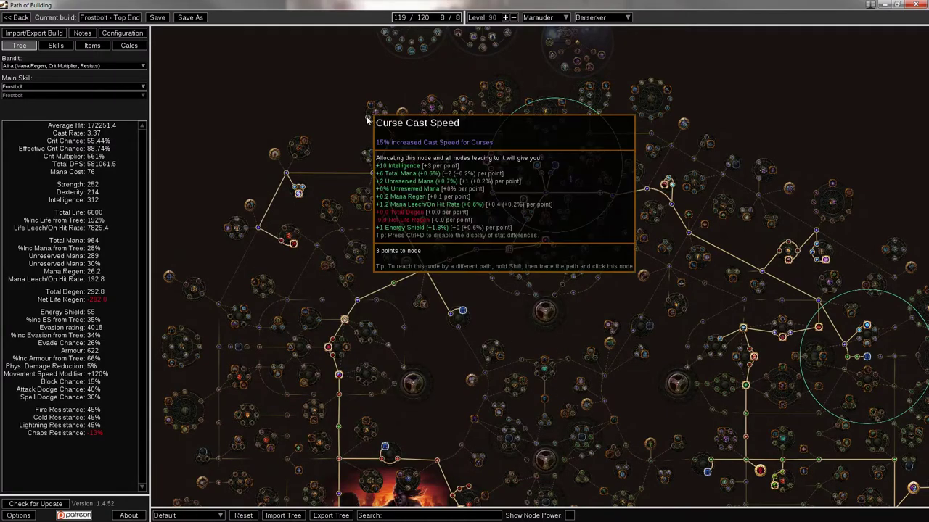
Deallocate Arcane Potency and the whole northwestern path leading to Purity of Flesh
mouse_move(369, 107)
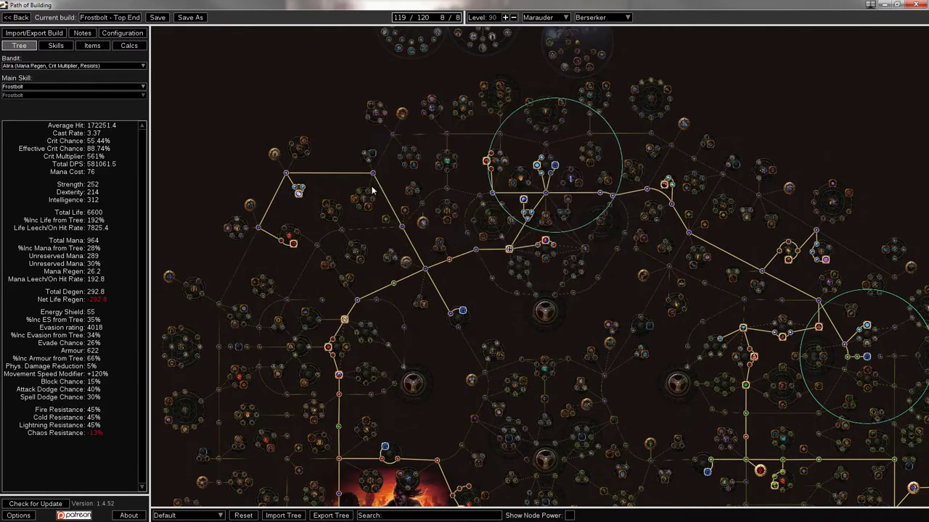
click(298, 194)
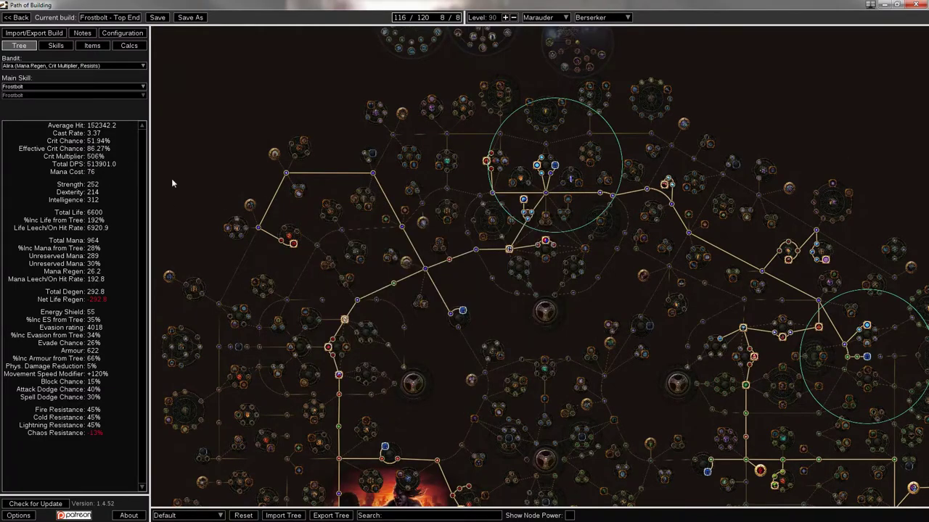
click(298, 193)
click(403, 228)
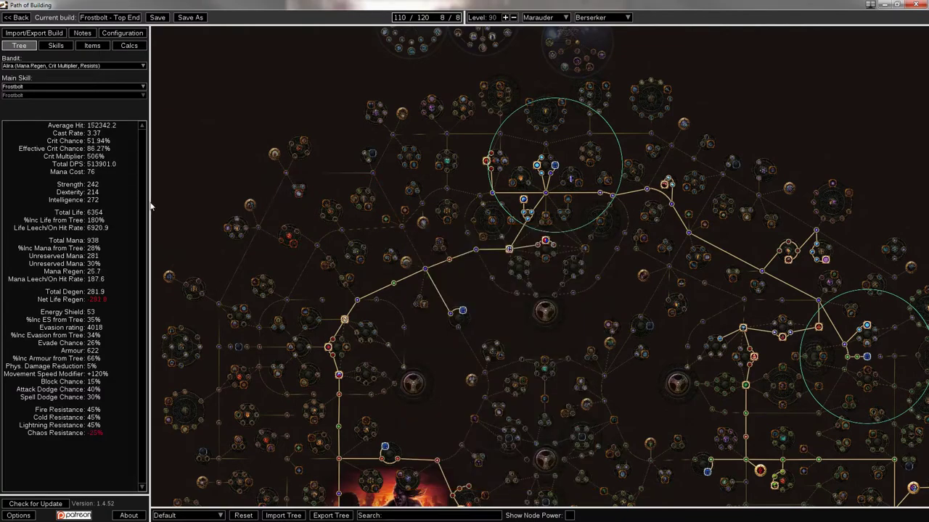
Examine the gems in the Assassin's Mark and Summon Lightning Golem socket groups, and the build's combat configuration options
click(55, 45)
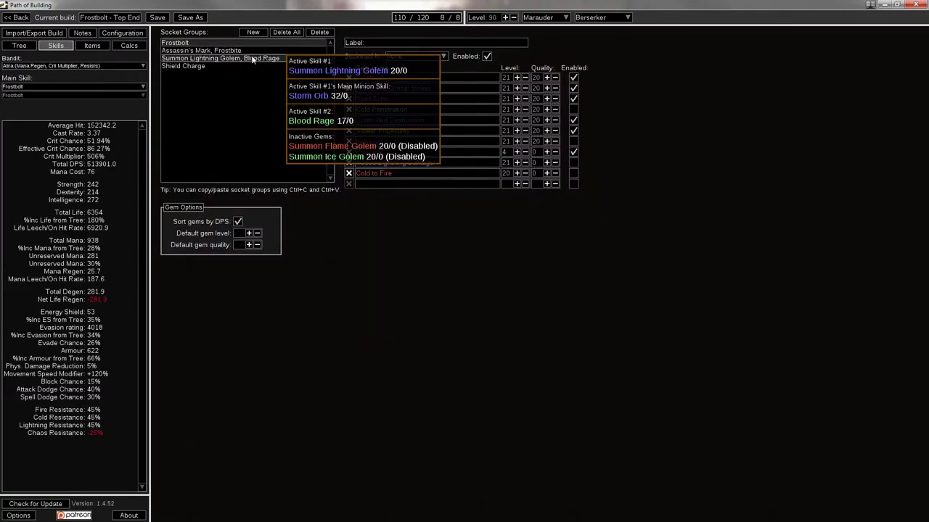
click(232, 51)
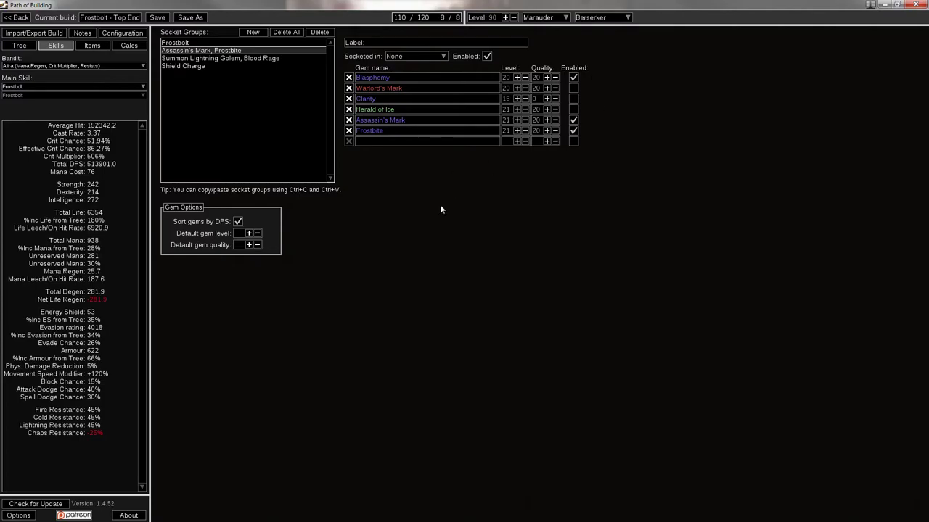
click(241, 57)
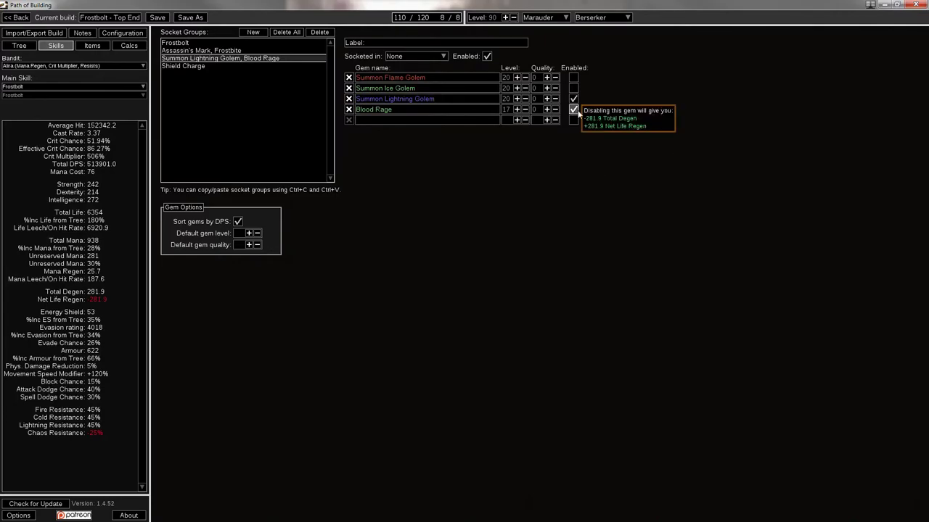
mouse_move(579, 99)
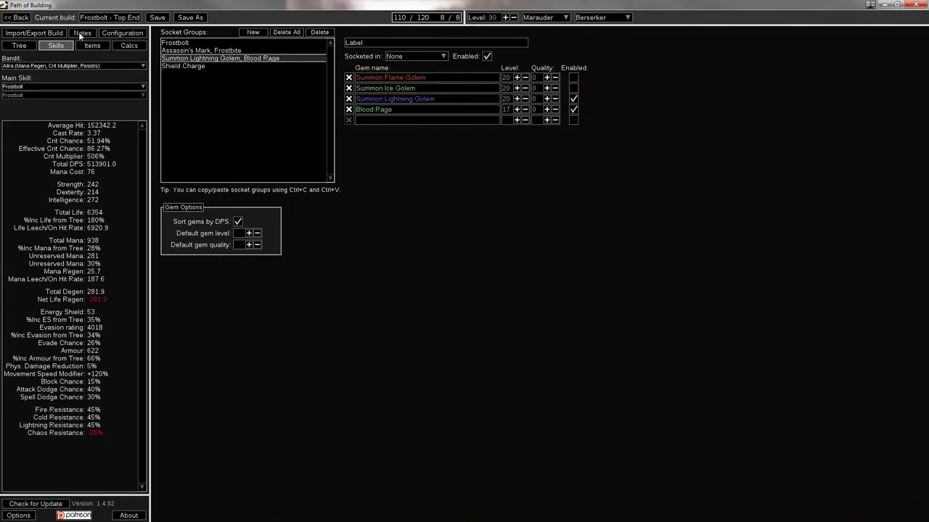
click(111, 35)
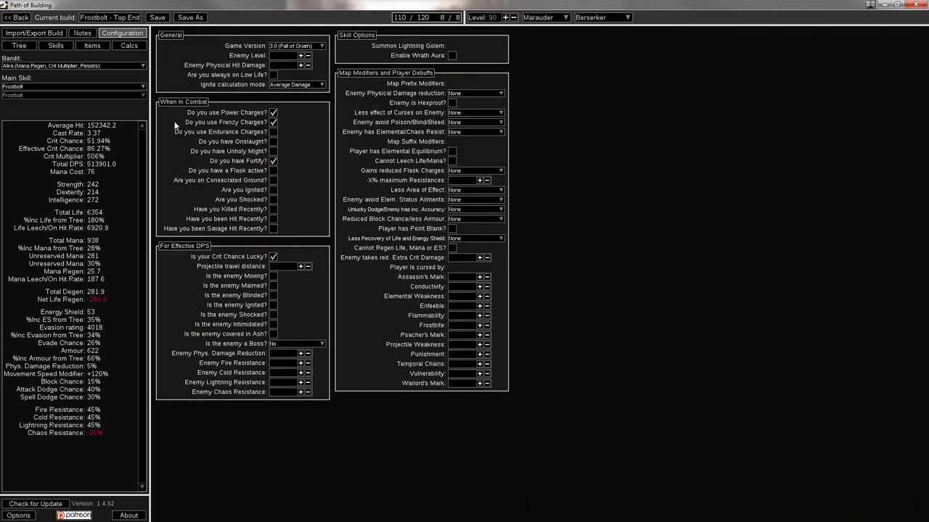
mouse_move(272, 145)
Set the Blood Rage gem's level to 1 in its socket group with Summon Lightning Golem, leaving no extra blank gem
click(91, 45)
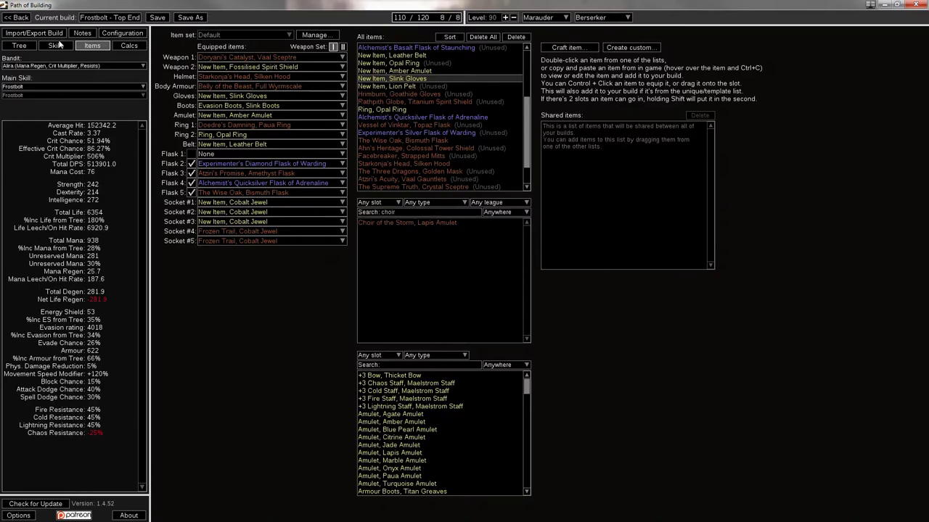
click(68, 43)
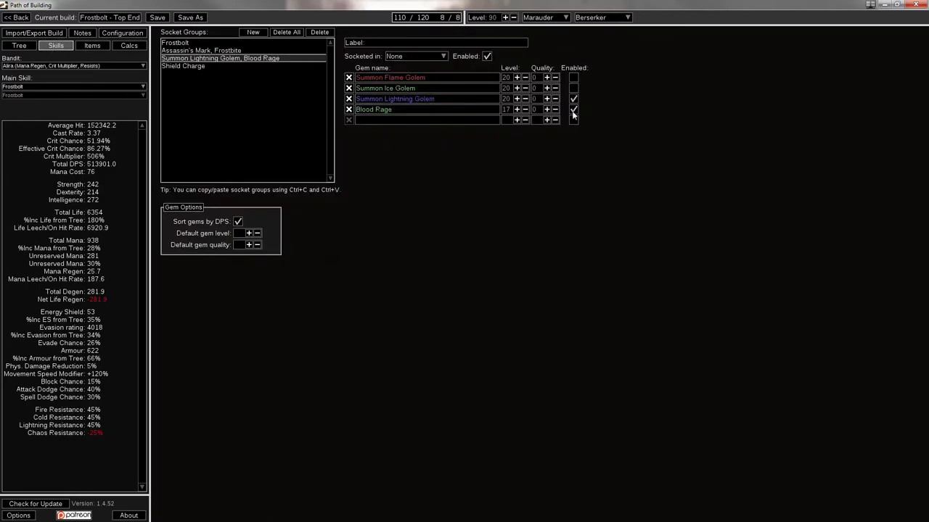
mouse_move(573, 113)
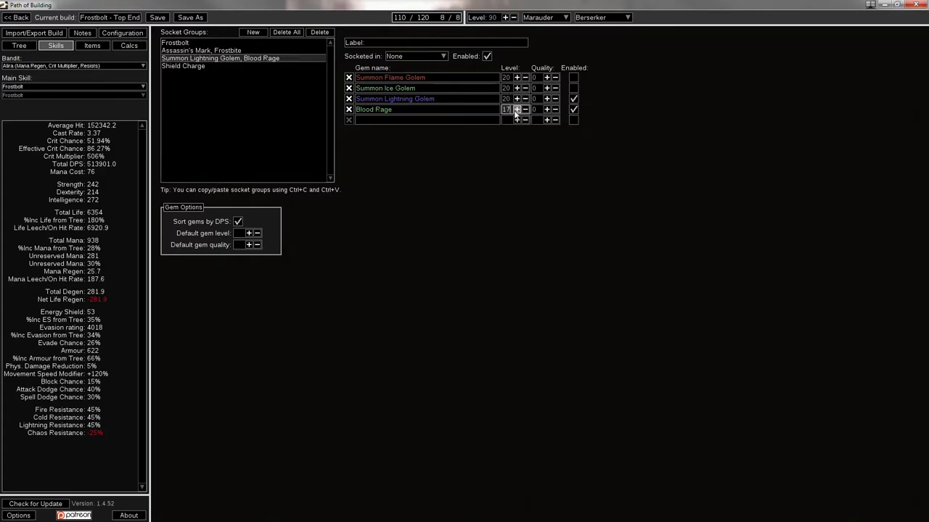
key(BackSpace)
click(517, 120)
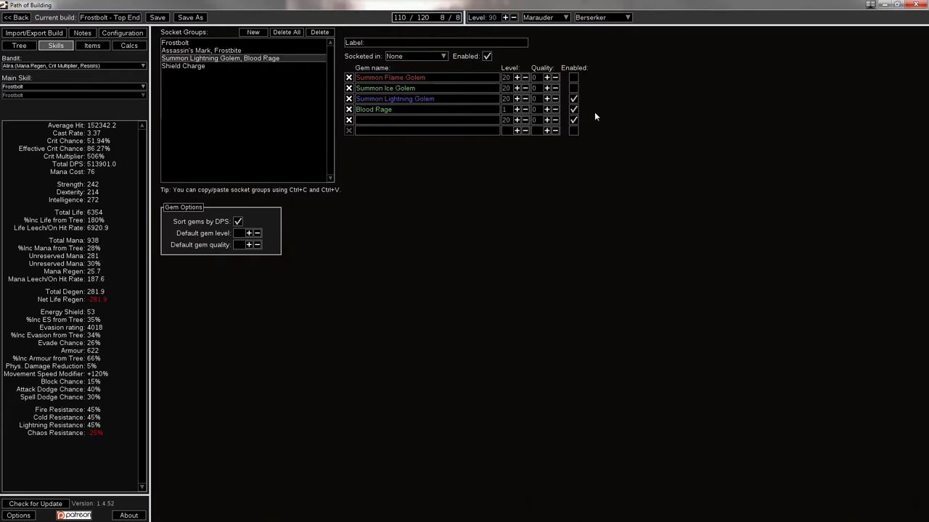
click(348, 120)
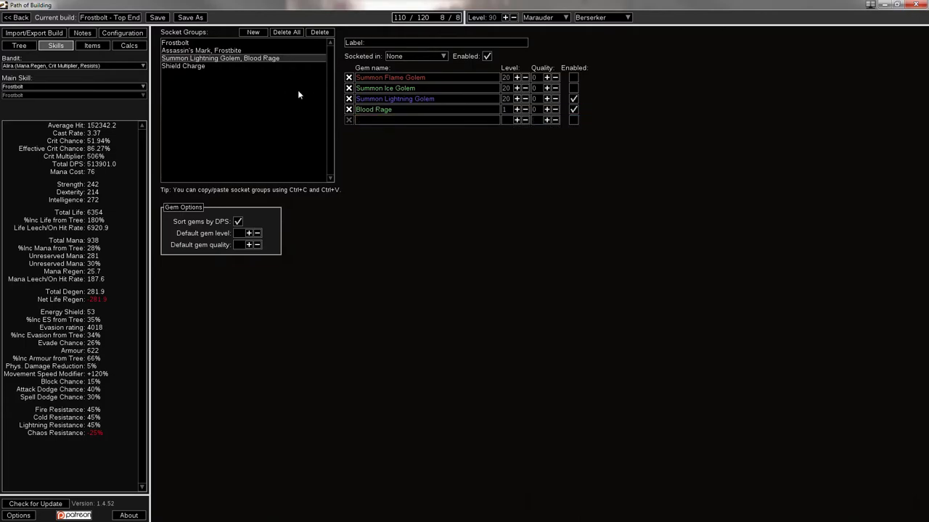
Set the Shield Charge gem's level to 20 in the Shield Charge socket group
click(211, 66)
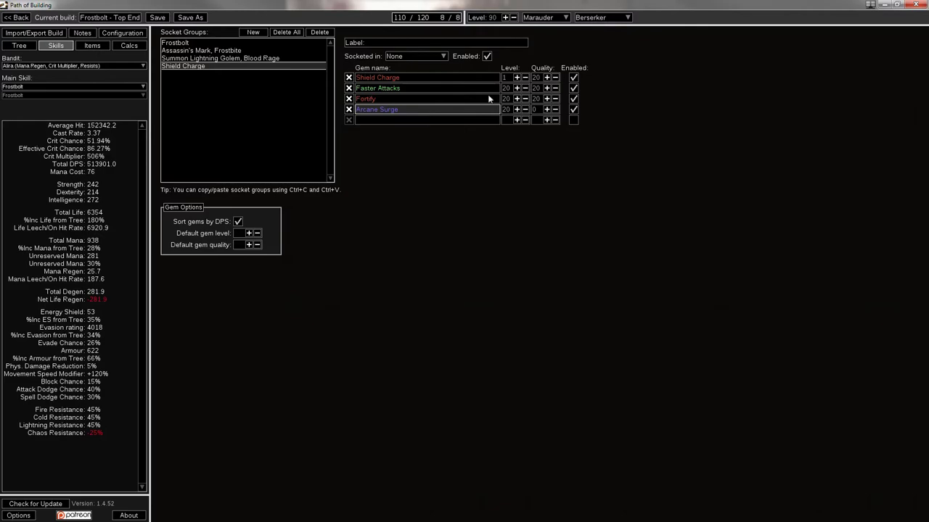
click(505, 77)
text(20)
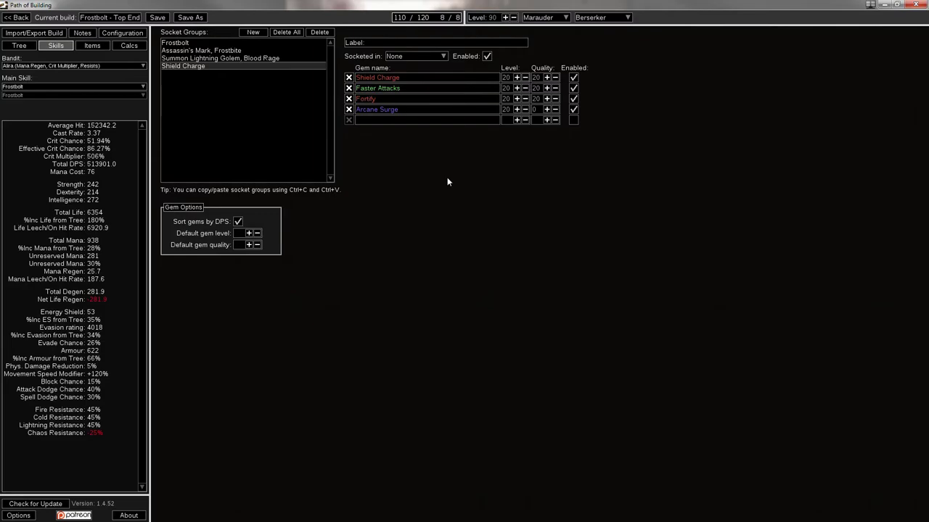
Test the Frostbolt gem at level 18 and Empower at a lower level, and restore them to 21 and 4
click(186, 44)
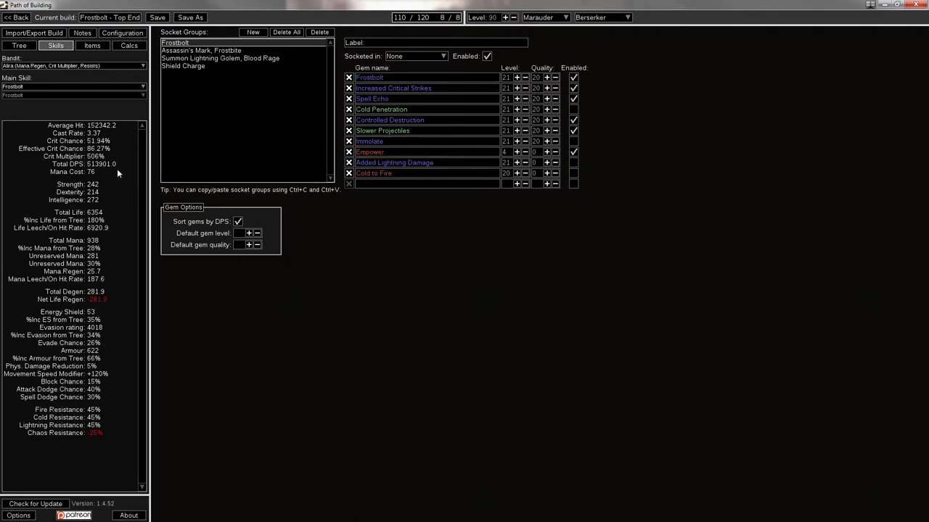
click(525, 78)
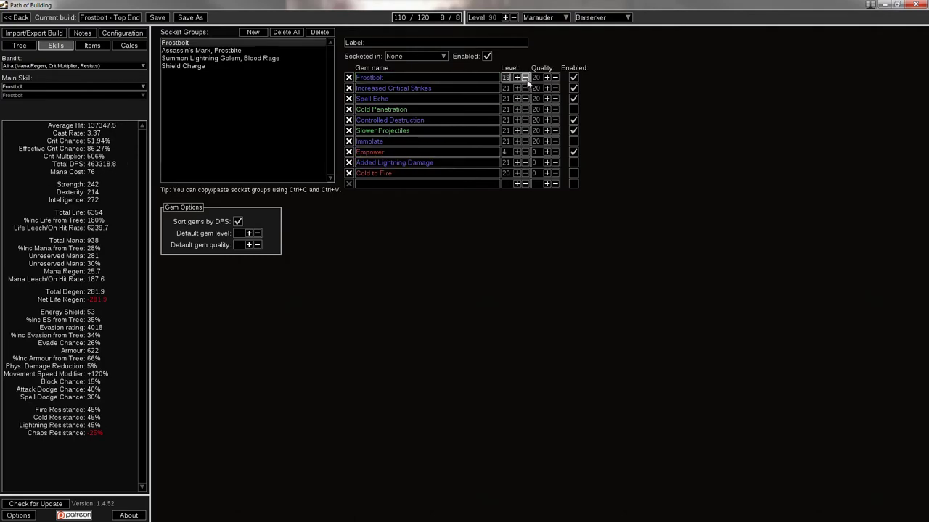
click(525, 78)
click(526, 79)
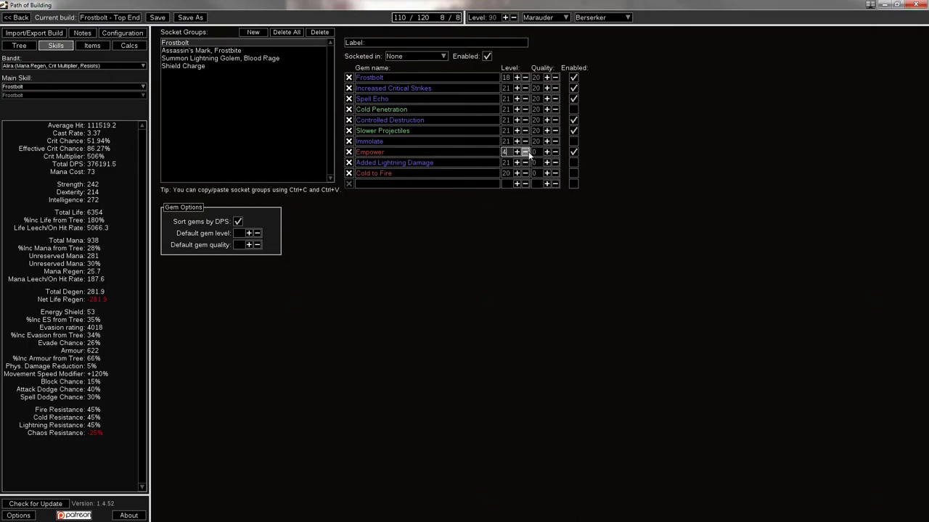
click(526, 152)
click(517, 152)
click(516, 78)
click(516, 77)
click(516, 78)
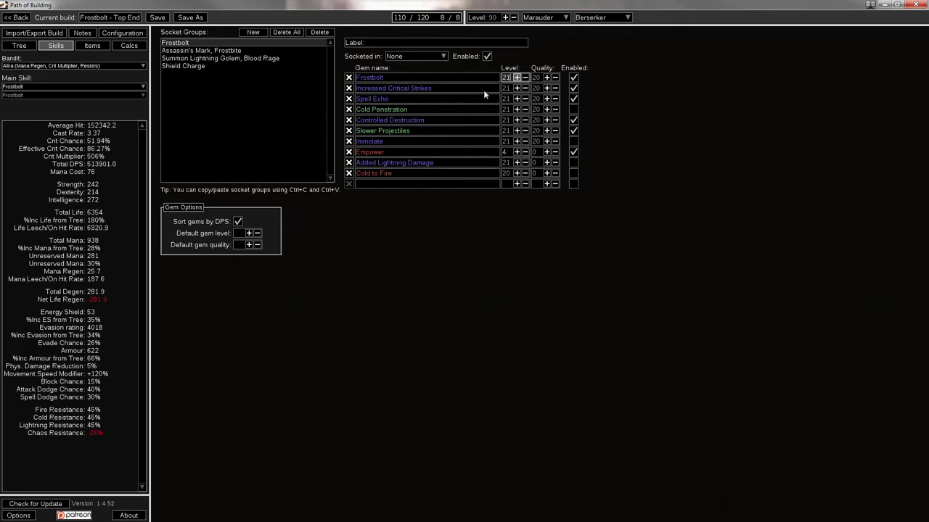
Review the equipped items and the overall allocated layout of the passive tree
click(91, 46)
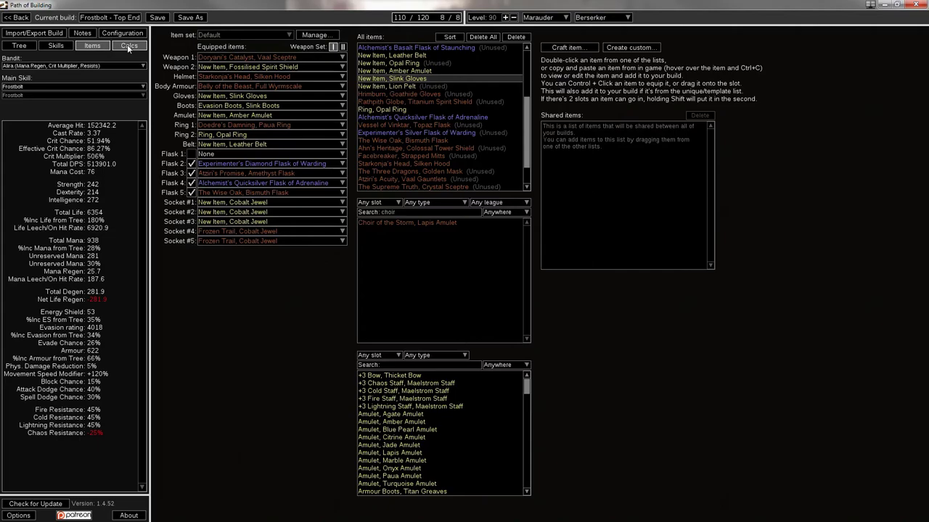
click(19, 45)
click(88, 45)
click(19, 45)
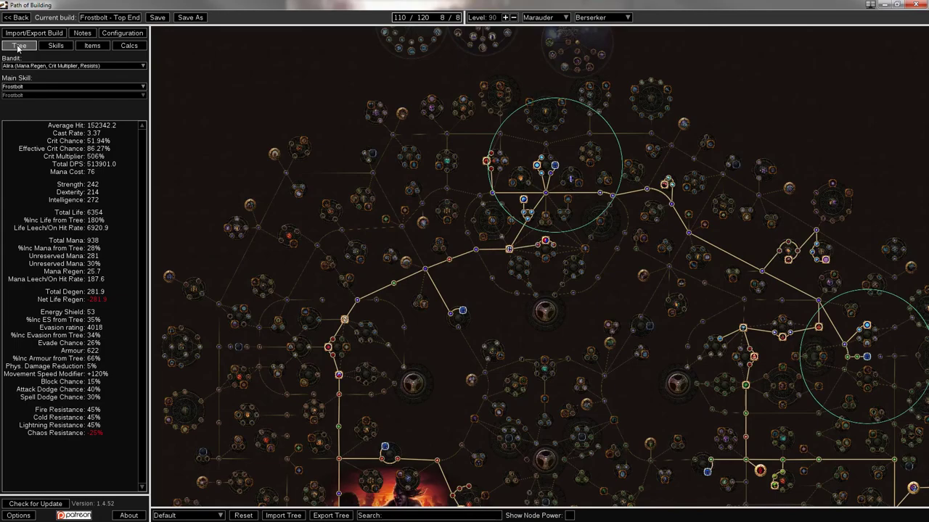
drag(433, 364, 267, 251)
scroll(341, 160, down, 2)
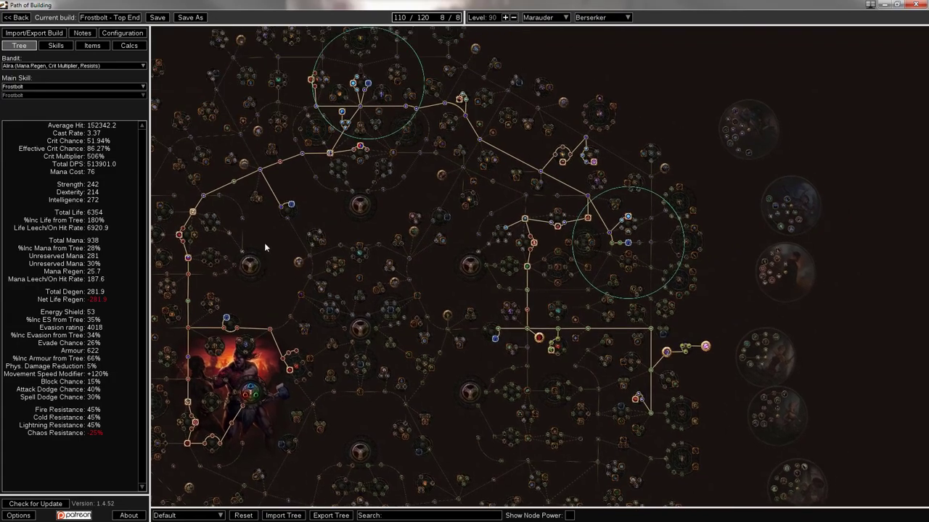